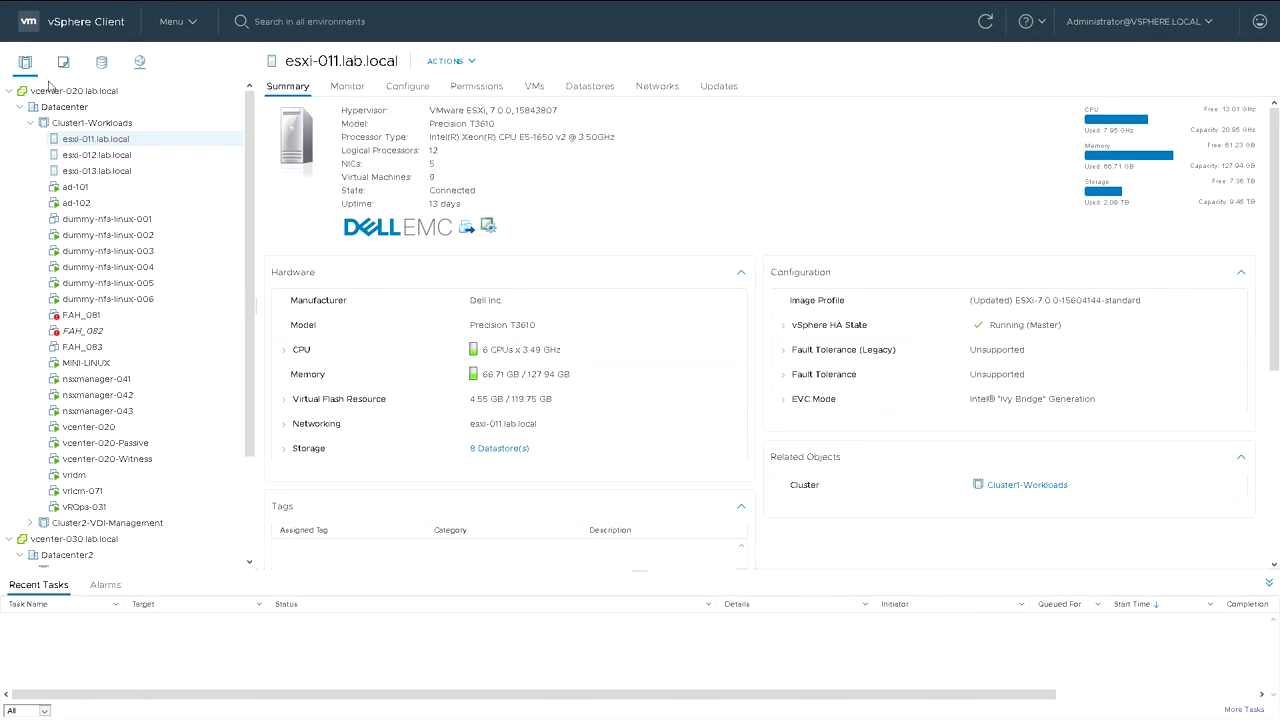
Step: Show the summary of linux-vm-template in the LINUX-TEMPLATES folder of the VMs and templates inventory
{"action": "left_click", "coordinate": [63, 62]}
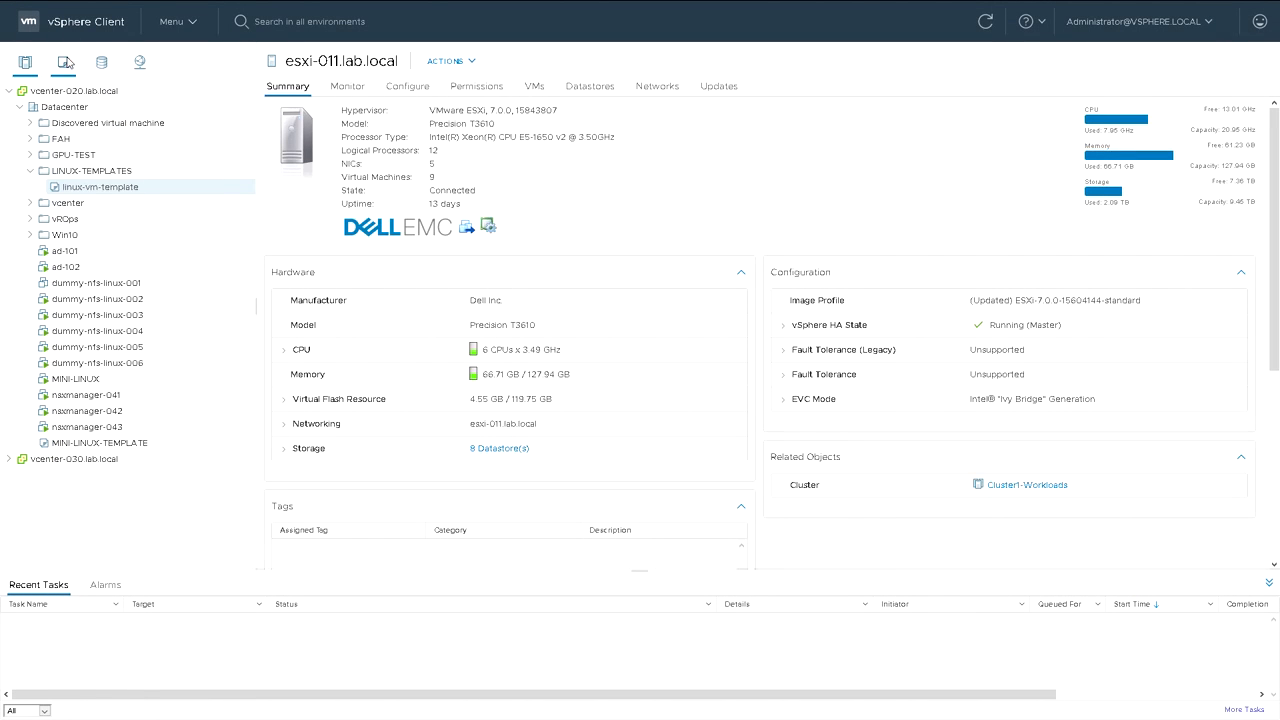
{"action": "left_click", "coordinate": [126, 177]}
{"action": "left_click", "coordinate": [124, 187]}
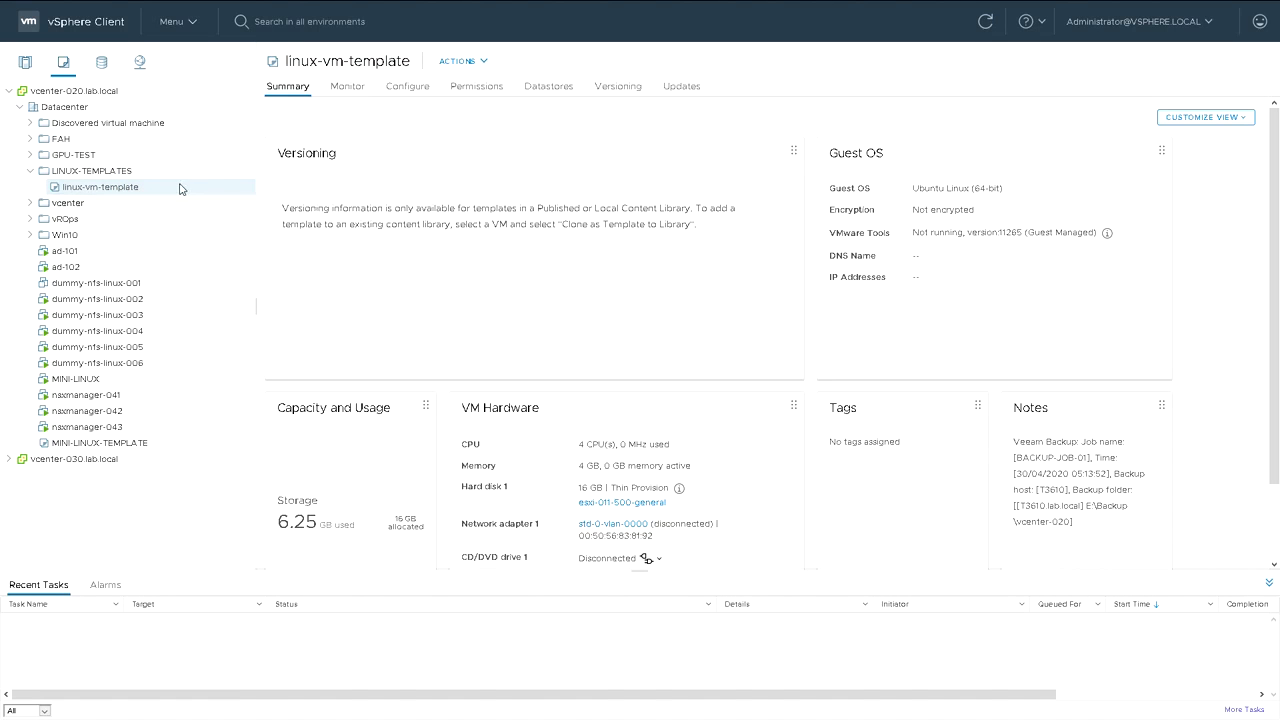
{"action": "left_click", "coordinate": [125, 192]}
{"action": "right_click", "coordinate": [125, 192]}
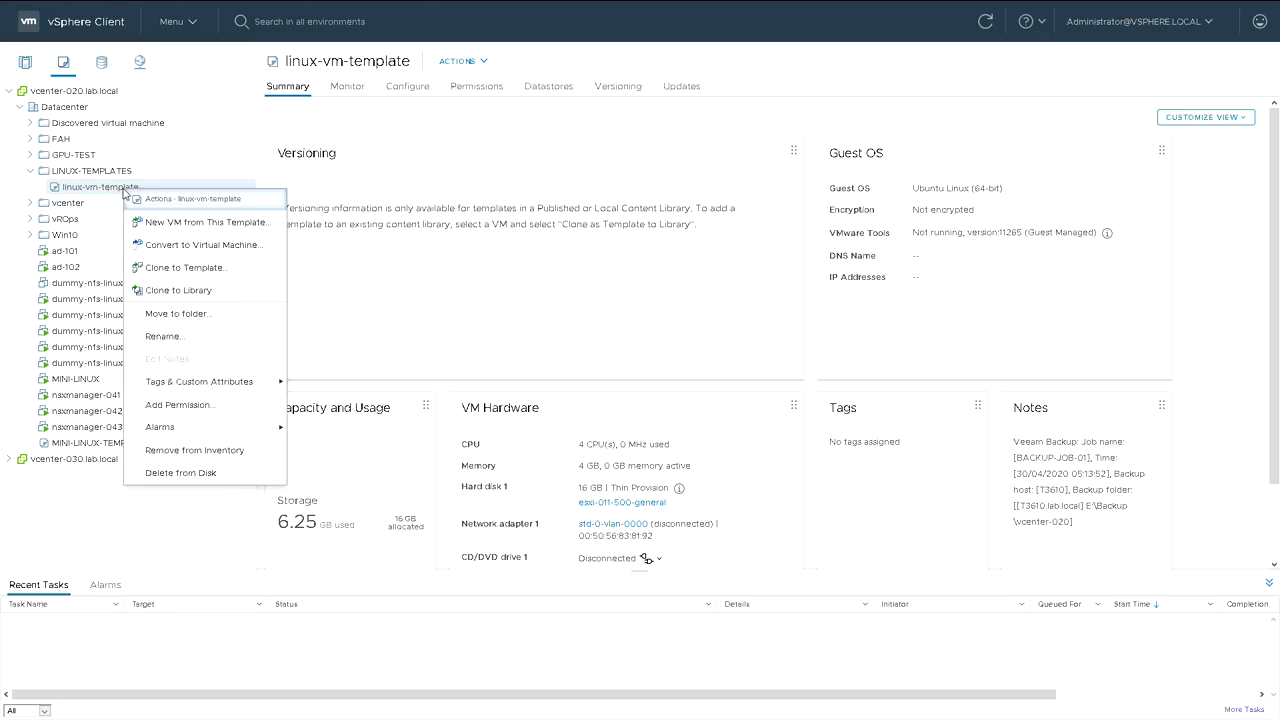
{"action": "left_click", "coordinate": [224, 224]}
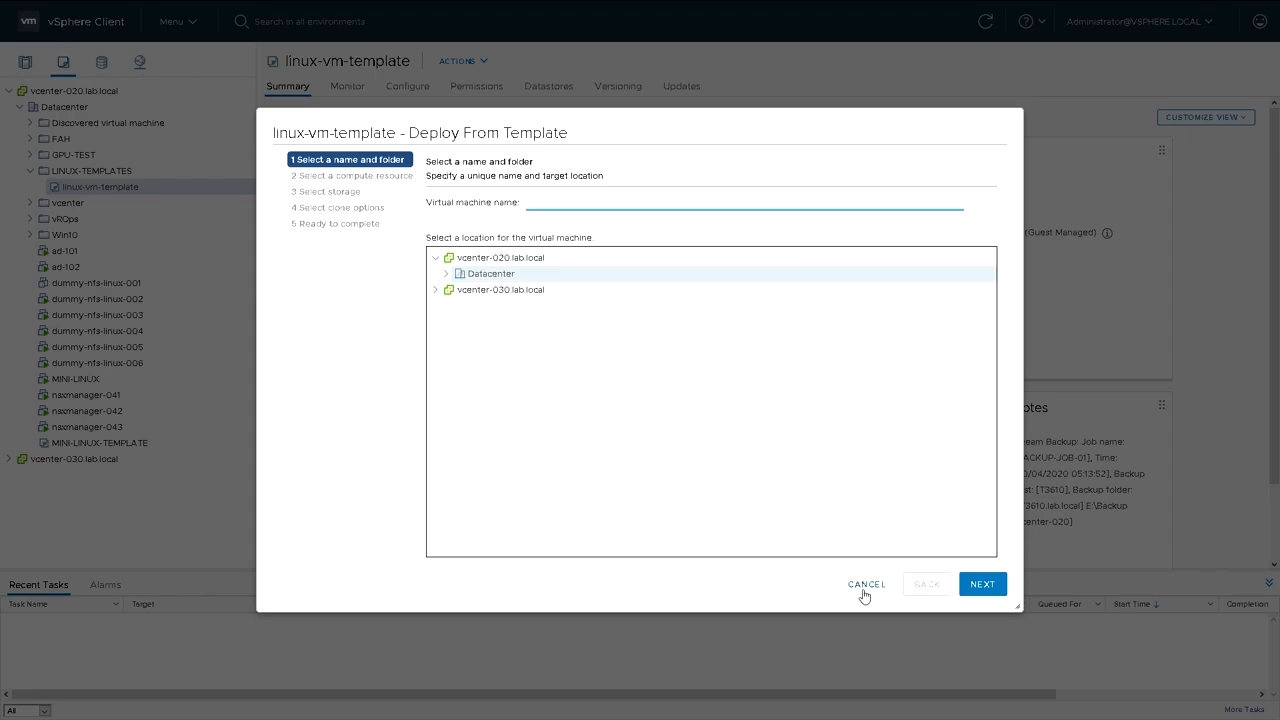
{"action": "left_click", "coordinate": [864, 594]}
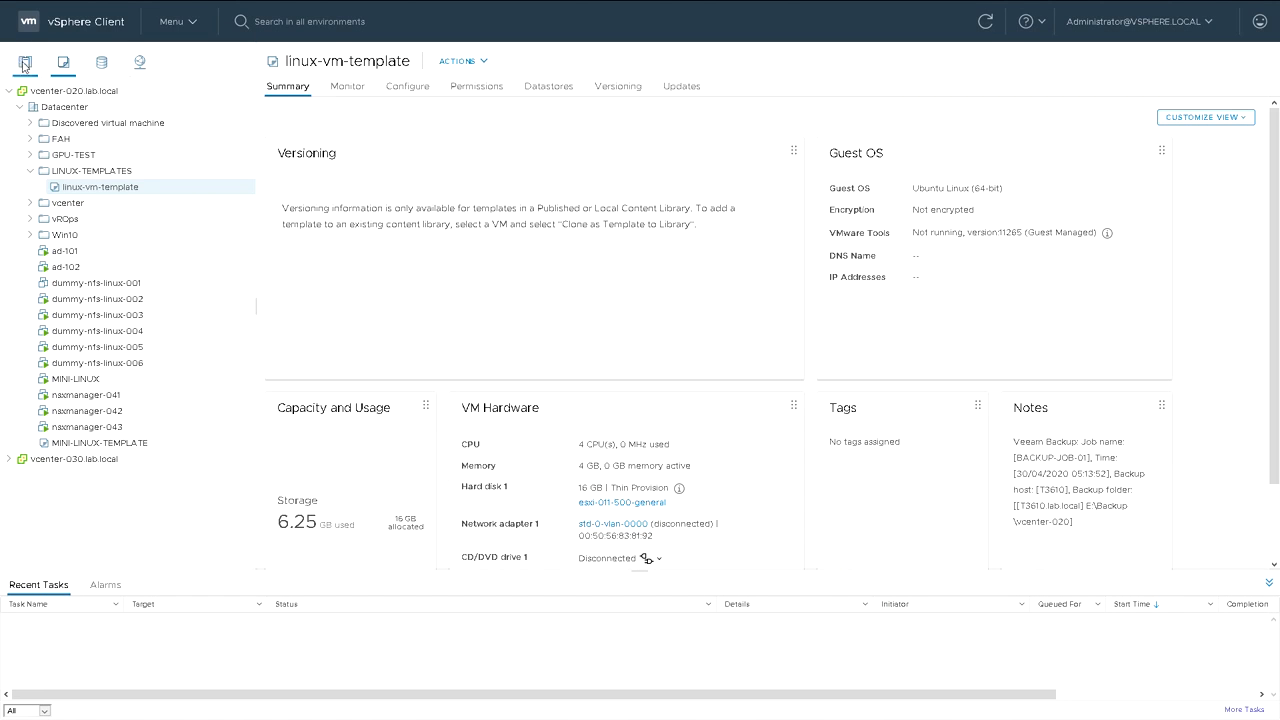
Step: Start a new virtual machine on host esxi-011.lab.local using the Deploy from template creation type
{"action": "left_click", "coordinate": [24, 64]}
{"action": "left_click", "coordinate": [100, 140]}
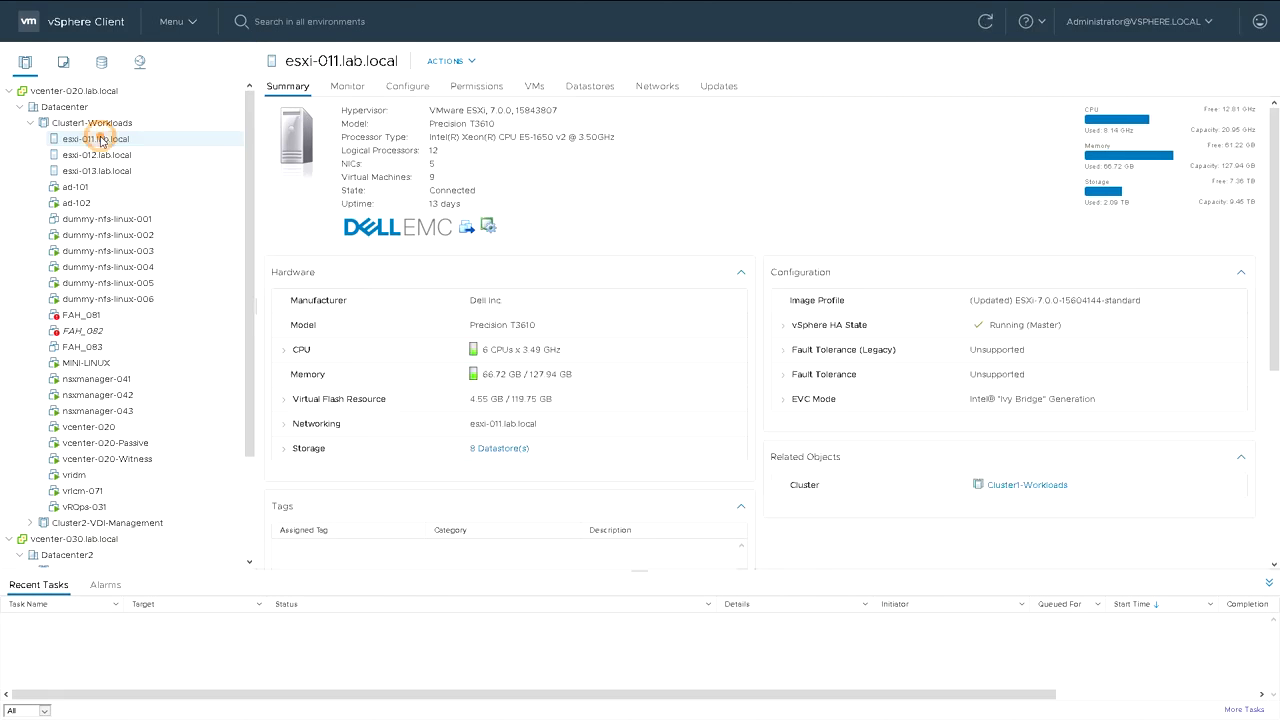
{"action": "right_click", "coordinate": [101, 140]}
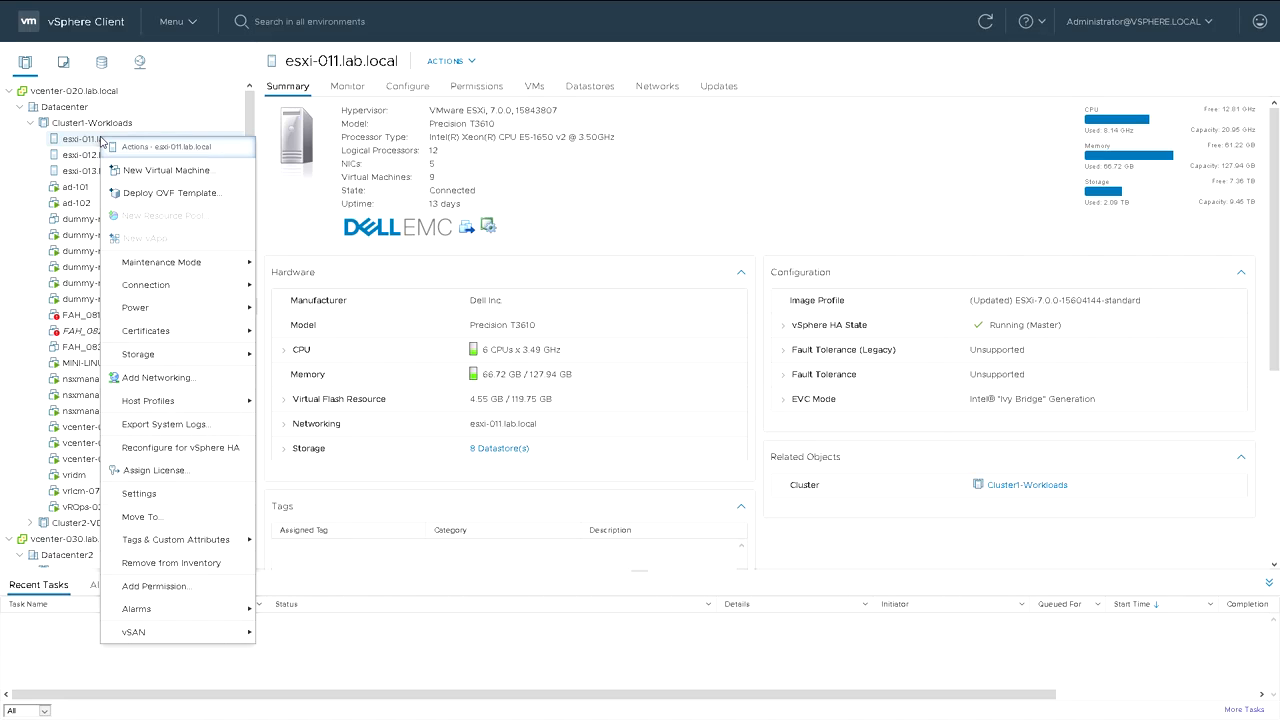
{"action": "left_click", "coordinate": [199, 172]}
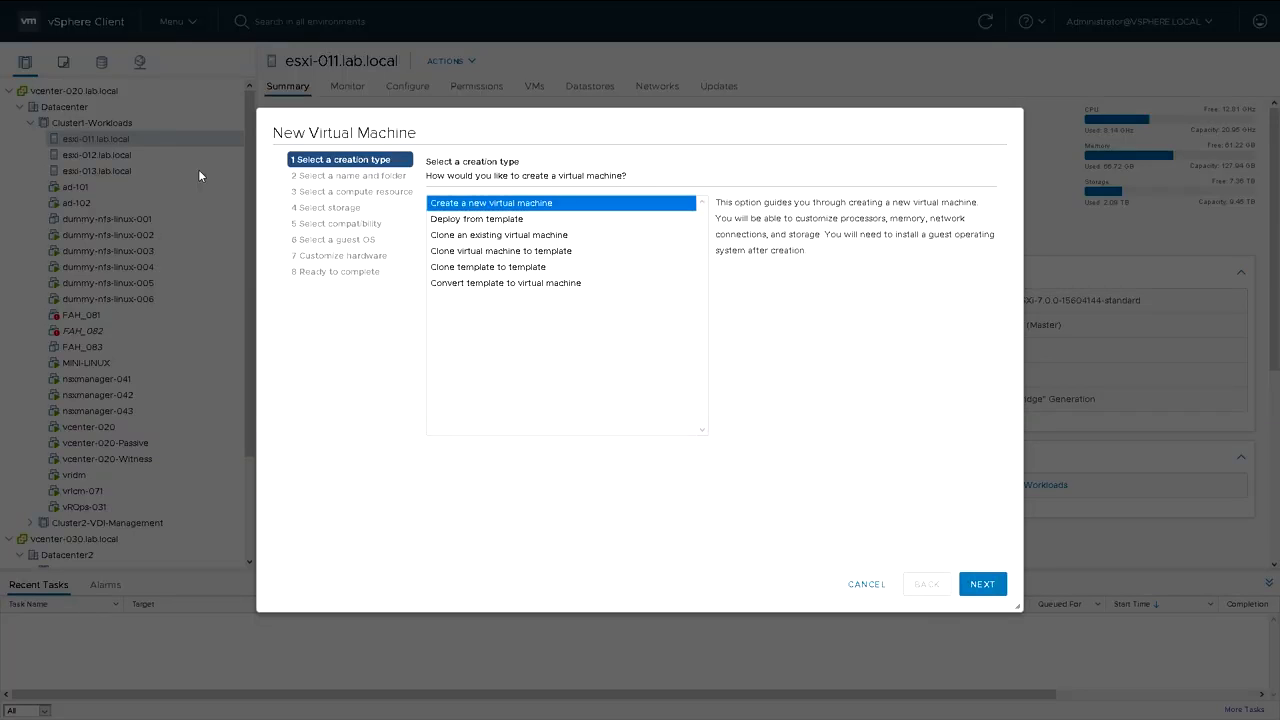
{"action": "left_click", "coordinate": [500, 220]}
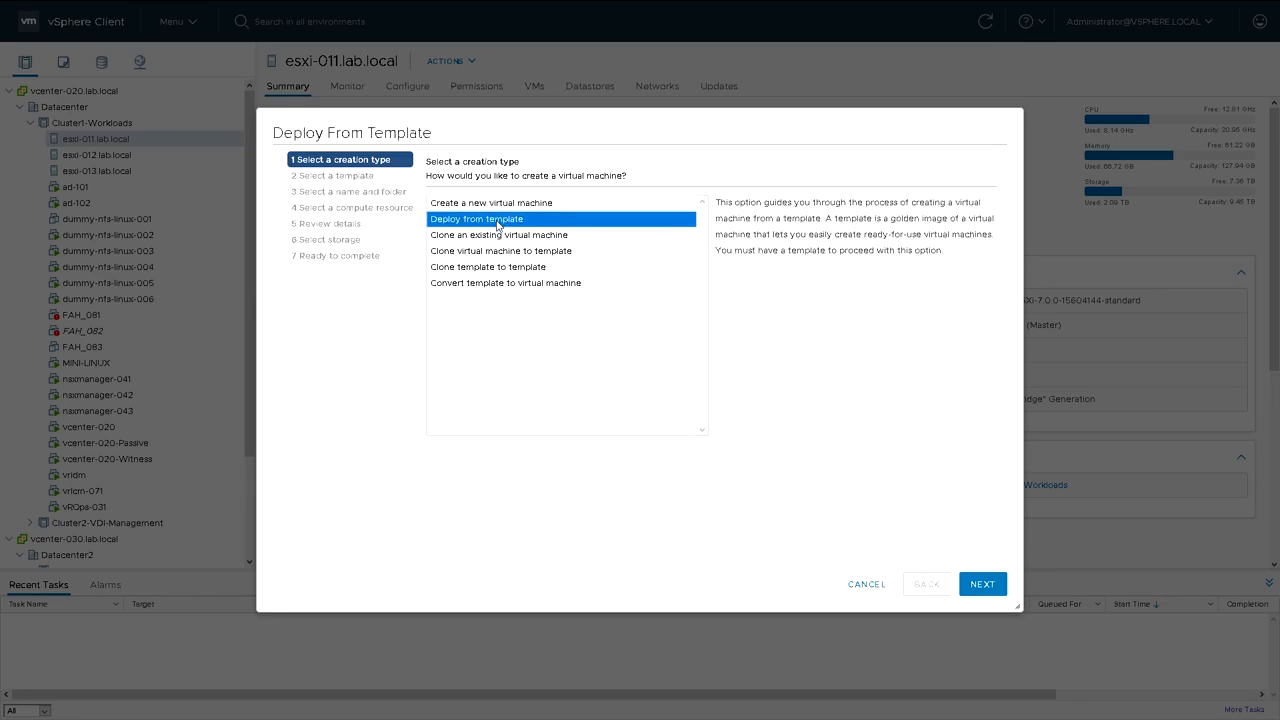
{"action": "left_click", "coordinate": [989, 590]}
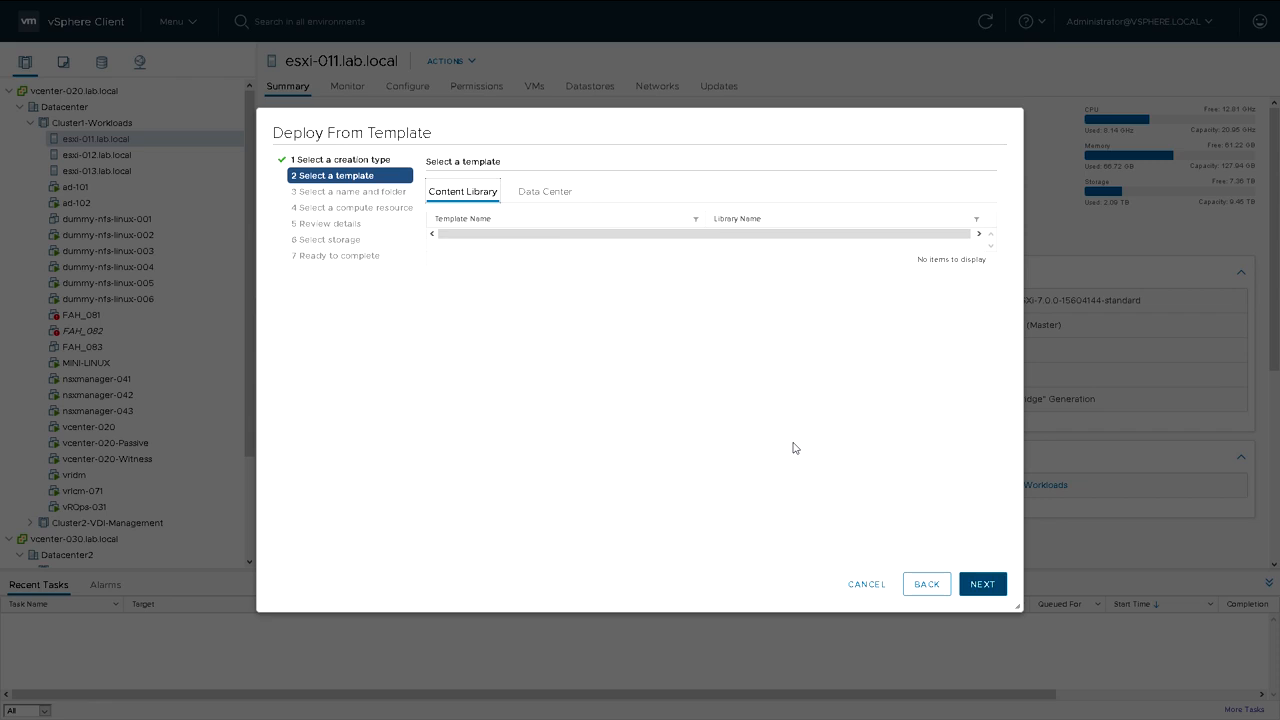
Step: Choose linux-vm-template from the data center's LINUX-TEMPLATES folder as the source template
{"action": "left_click", "coordinate": [545, 192]}
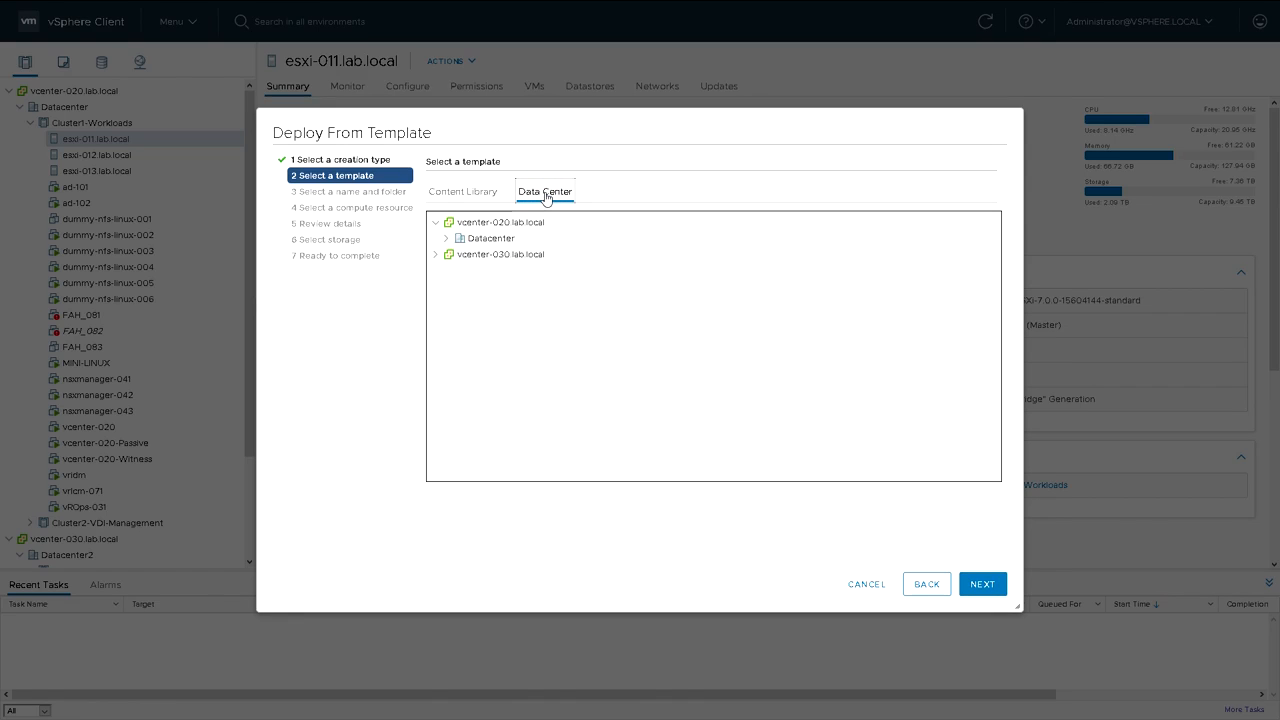
{"action": "left_click", "coordinate": [470, 194]}
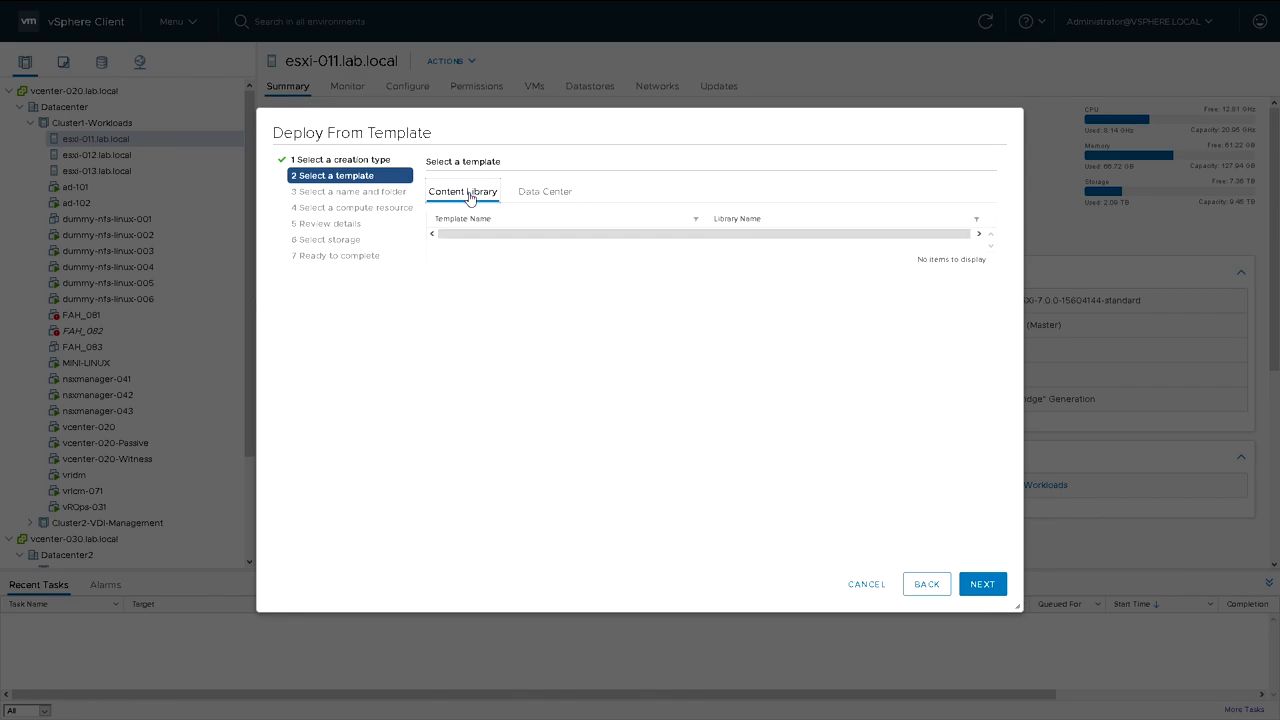
{"action": "left_click", "coordinate": [530, 193]}
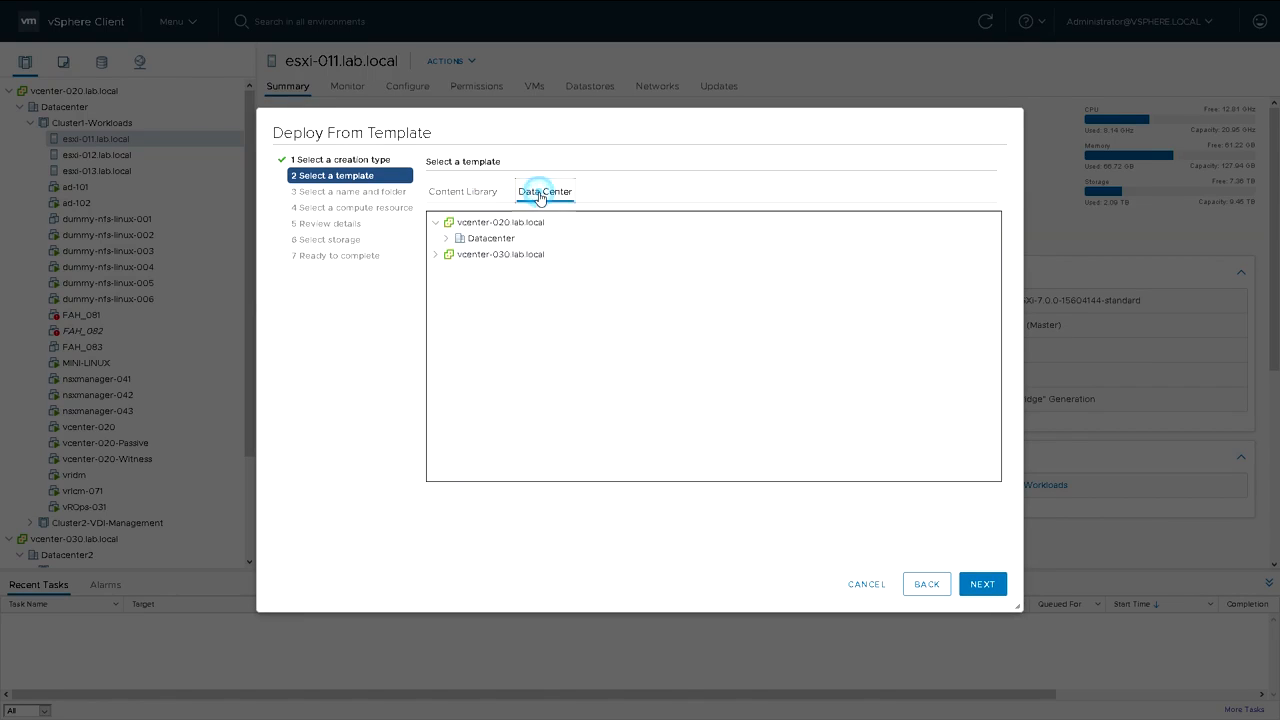
{"action": "left_click", "coordinate": [445, 239]}
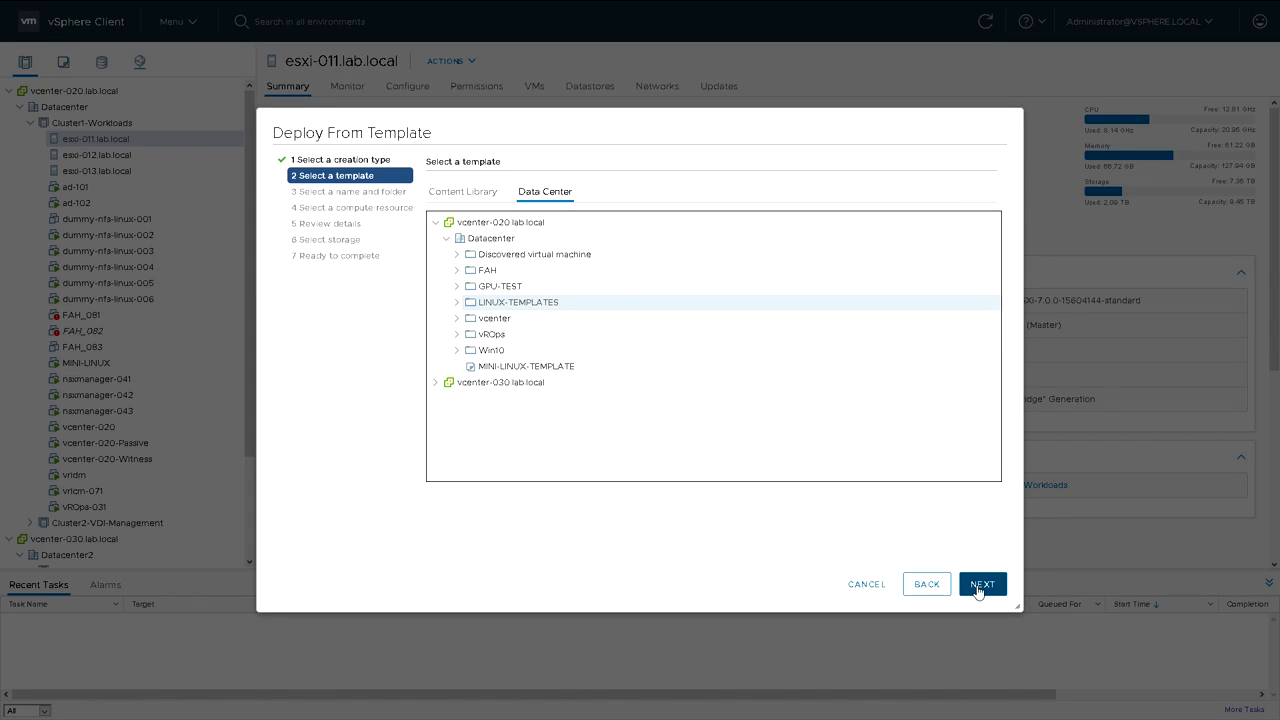
{"action": "left_click", "coordinate": [457, 303]}
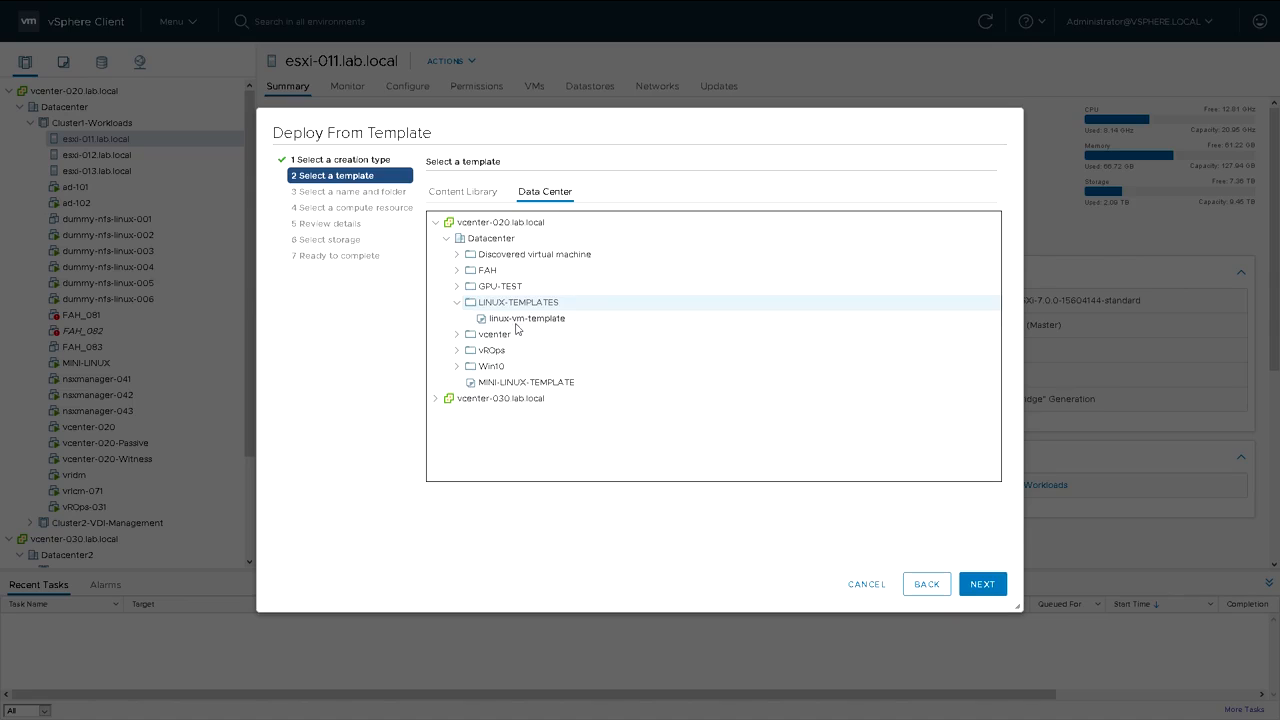
{"action": "left_click", "coordinate": [516, 321]}
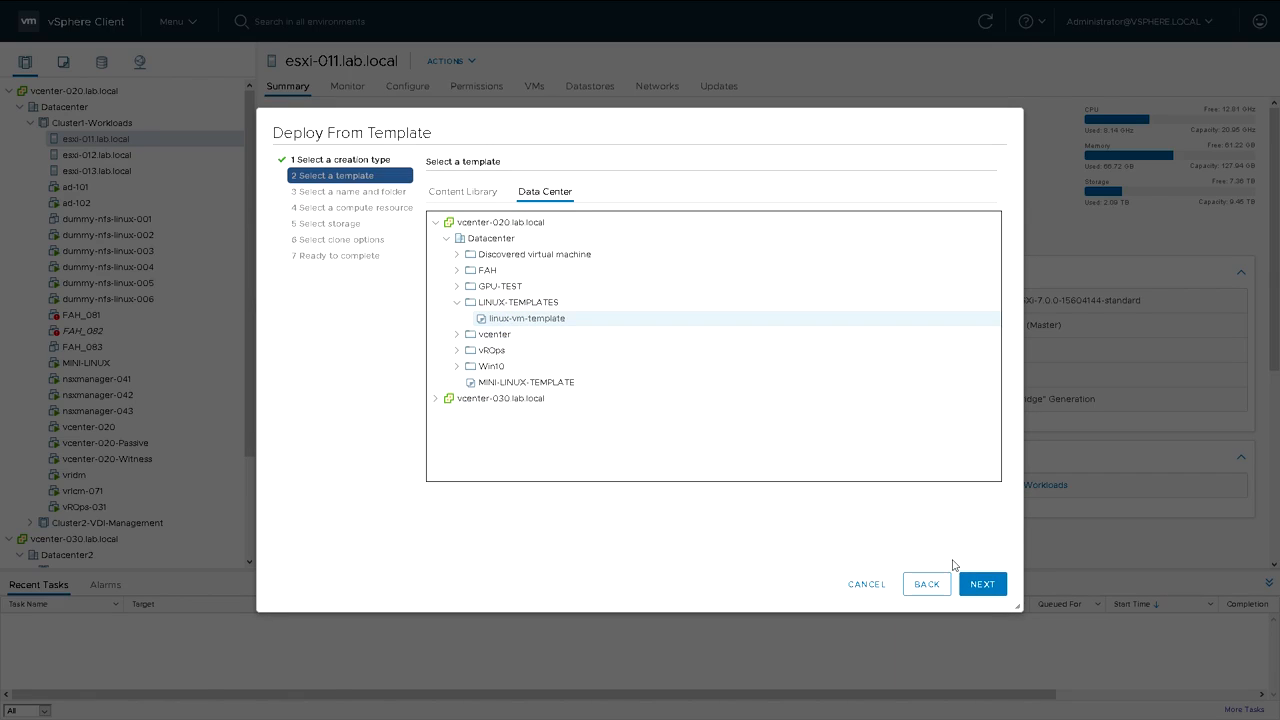
{"action": "left_click", "coordinate": [982, 584]}
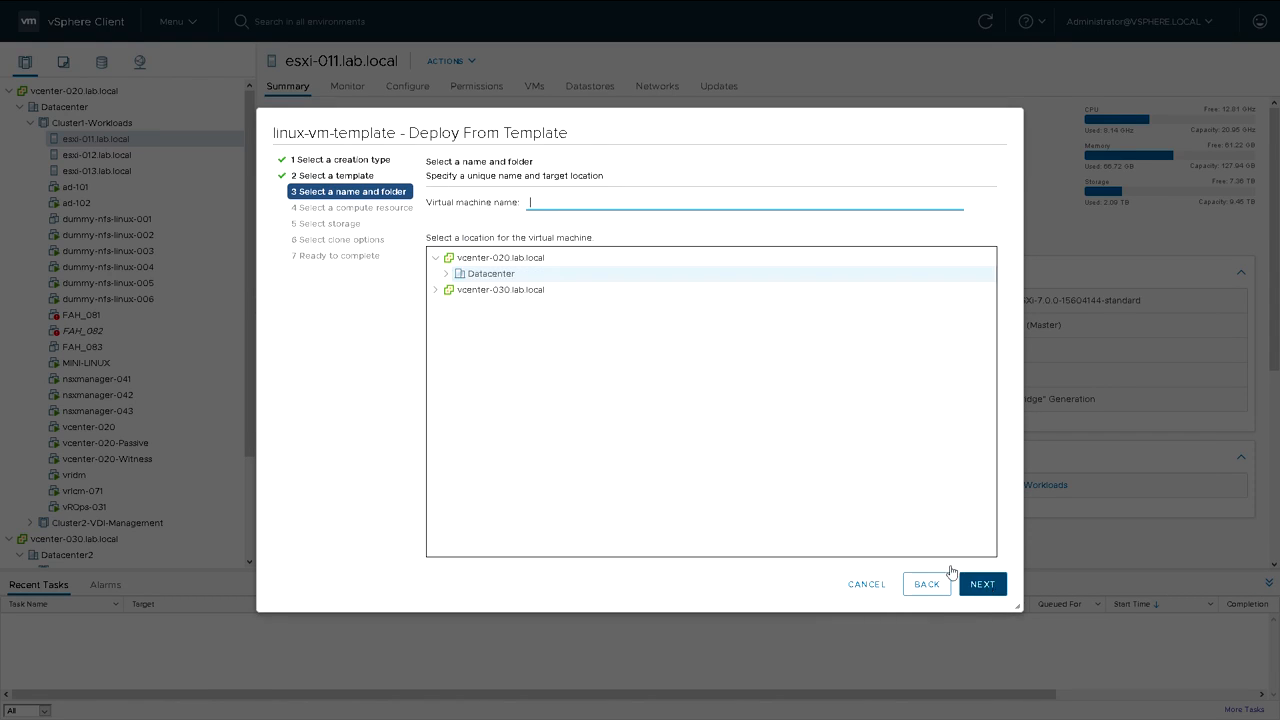
Step: Name the virtual machine linux-vm-from-template and place it in Datacenter under vcenter-020.lab.local
{"action": "left_click", "coordinate": [446, 275]}
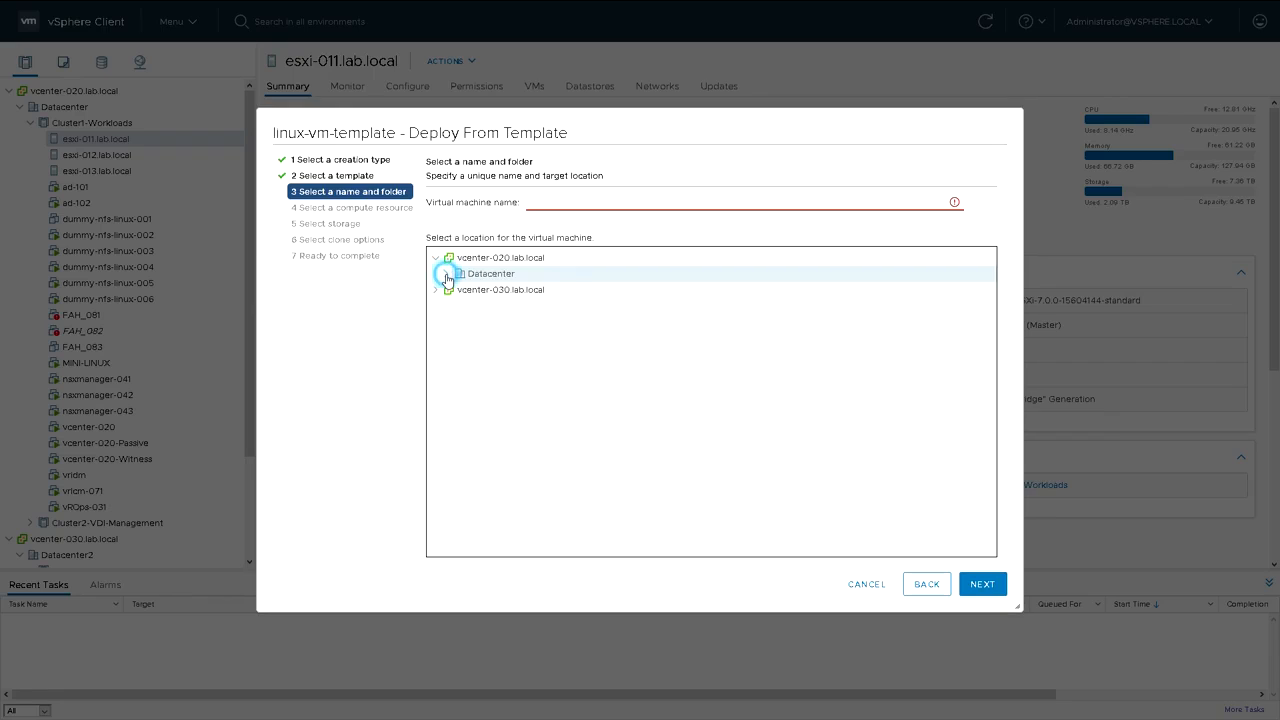
{"action": "left_click", "coordinate": [493, 275]}
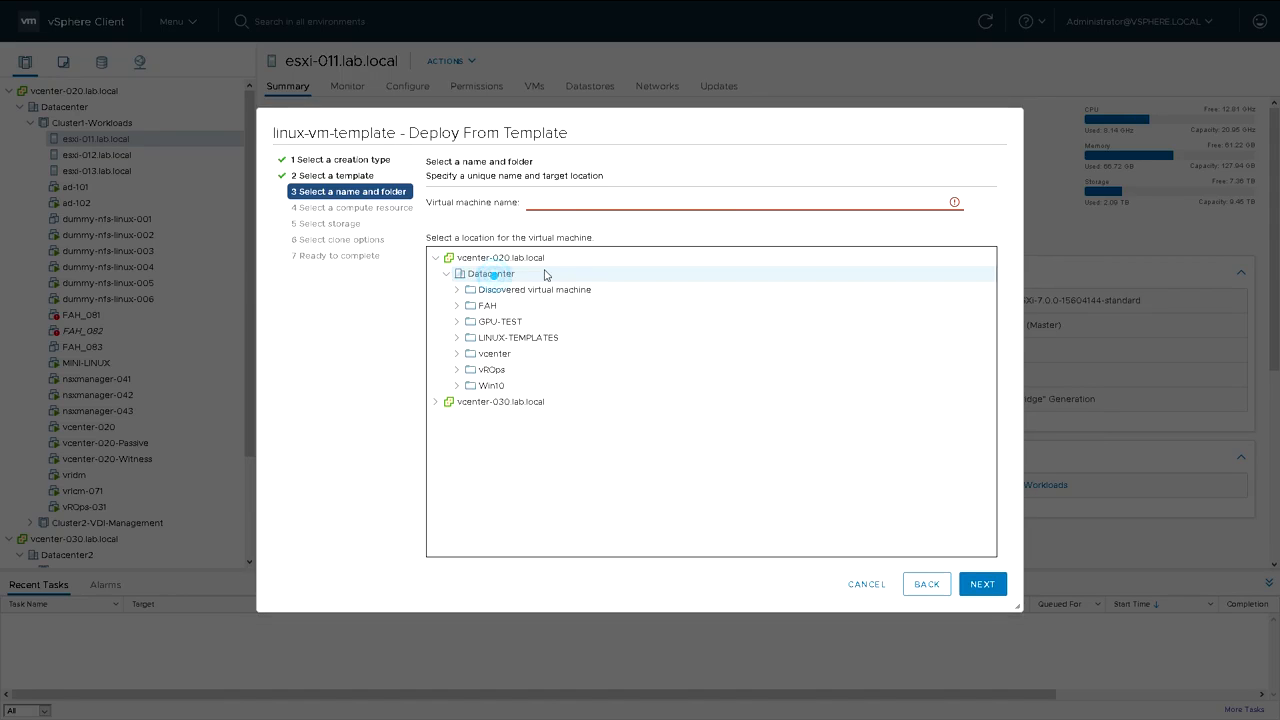
{"action": "left_click", "coordinate": [566, 202]}
{"action": "type", "text": "vm-from-template"}
{"action": "left_click", "coordinate": [530, 206]}
{"action": "type", "text": "linux-"}
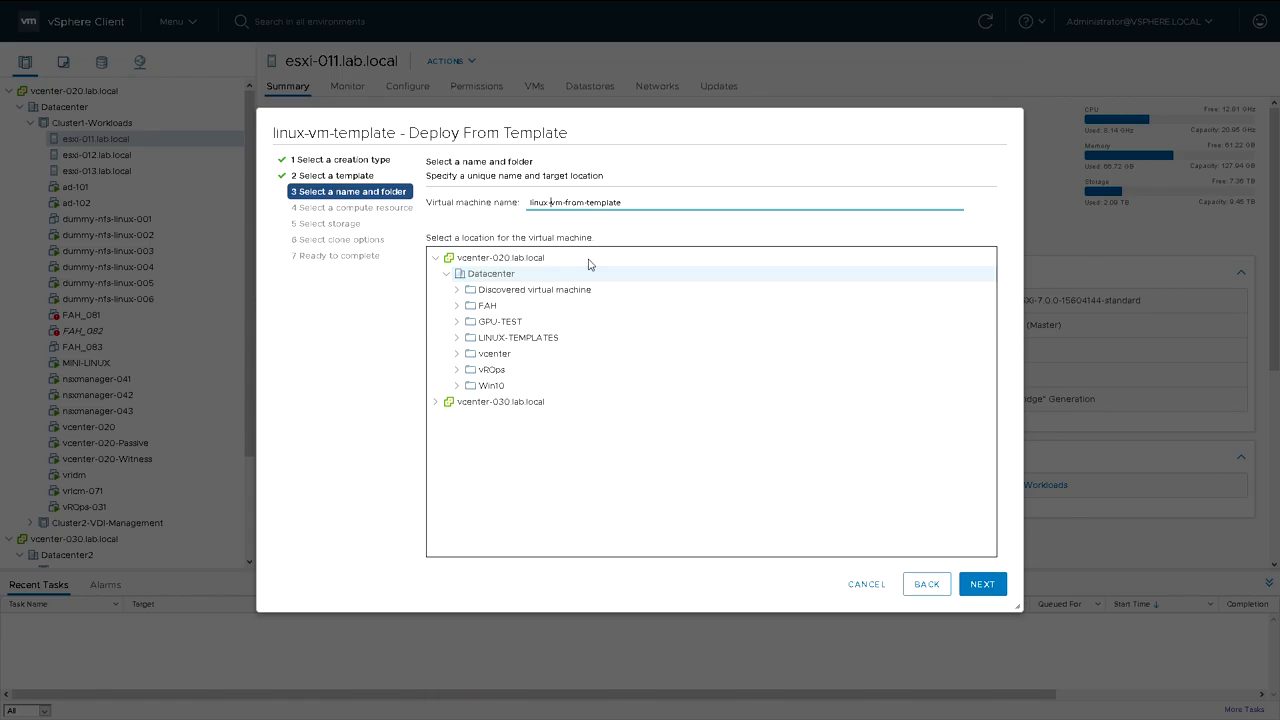
{"action": "left_click", "coordinate": [530, 274]}
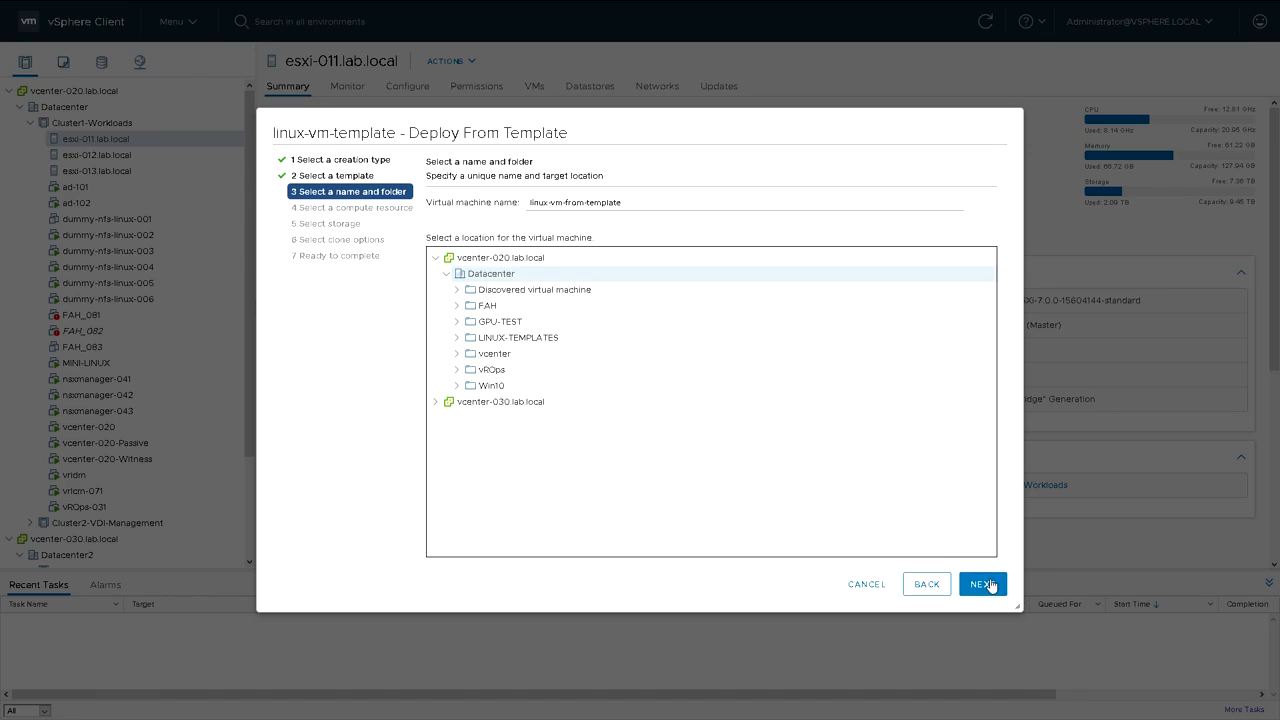
{"action": "left_click", "coordinate": [982, 585]}
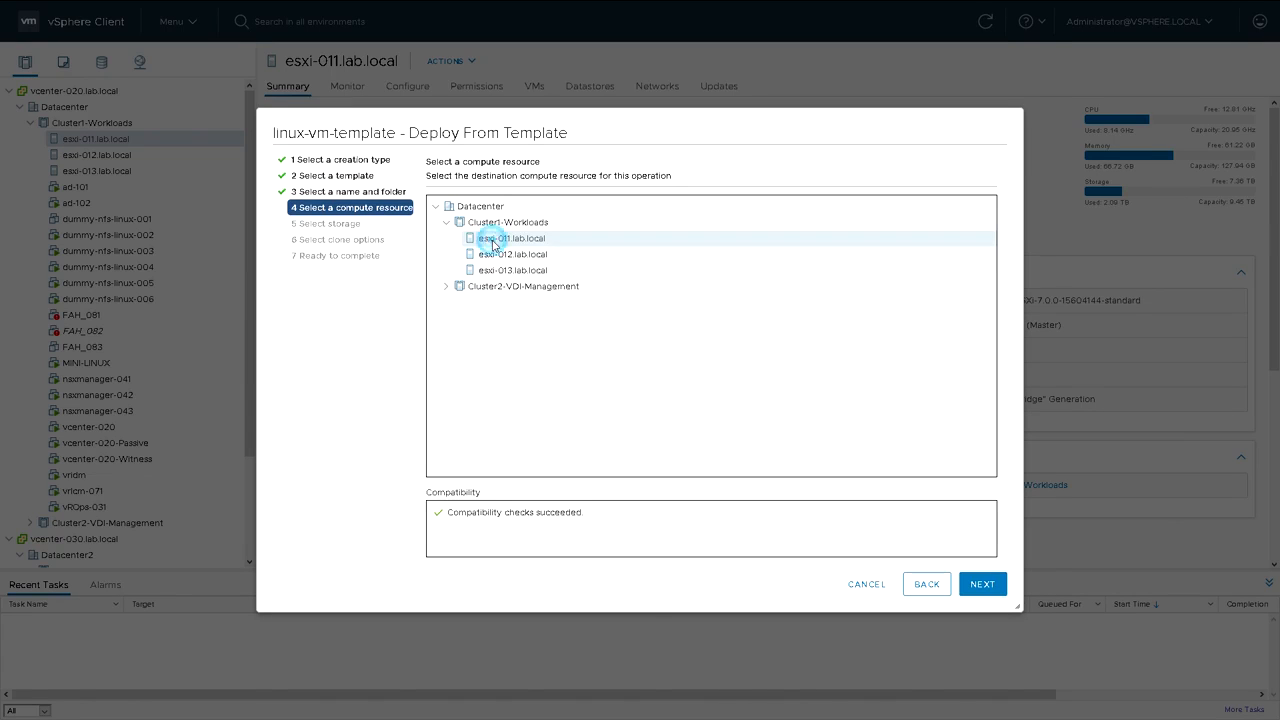
Step: Assign esxi-011.lab.local as the compute resource and esxi-011-256-general as the storage
{"action": "left_click", "coordinate": [980, 588]}
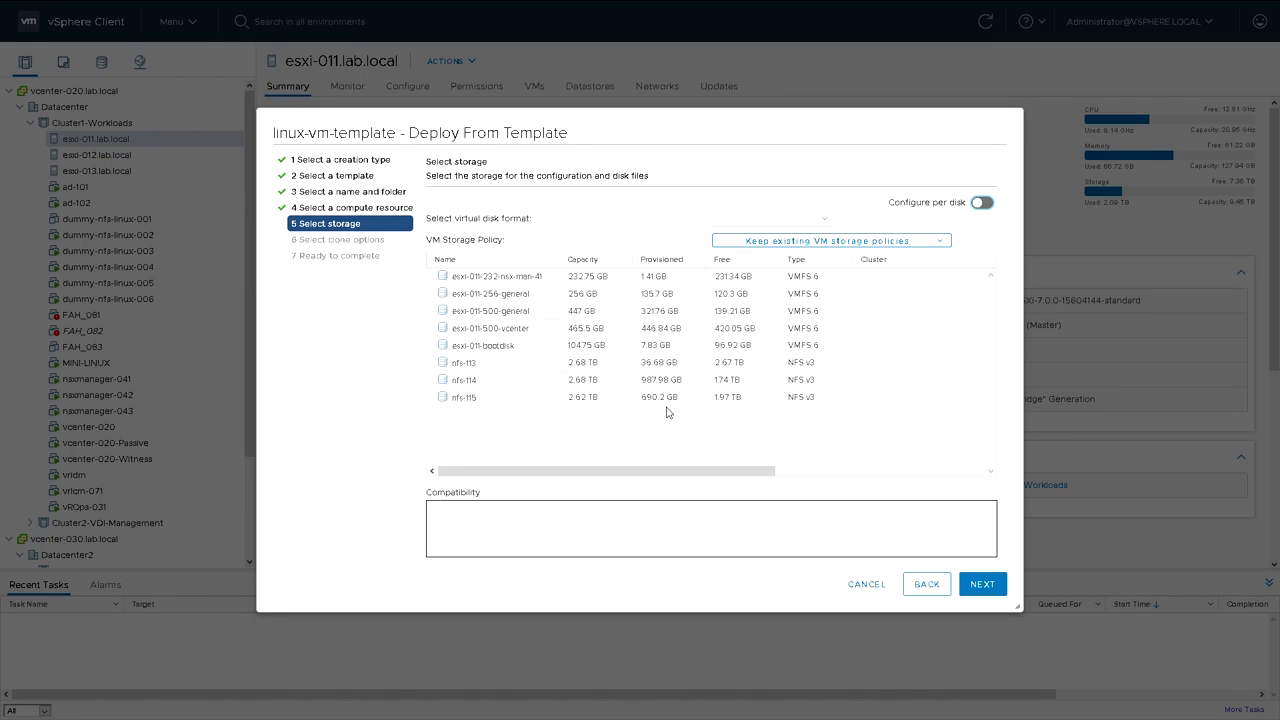
{"action": "left_click", "coordinate": [517, 294]}
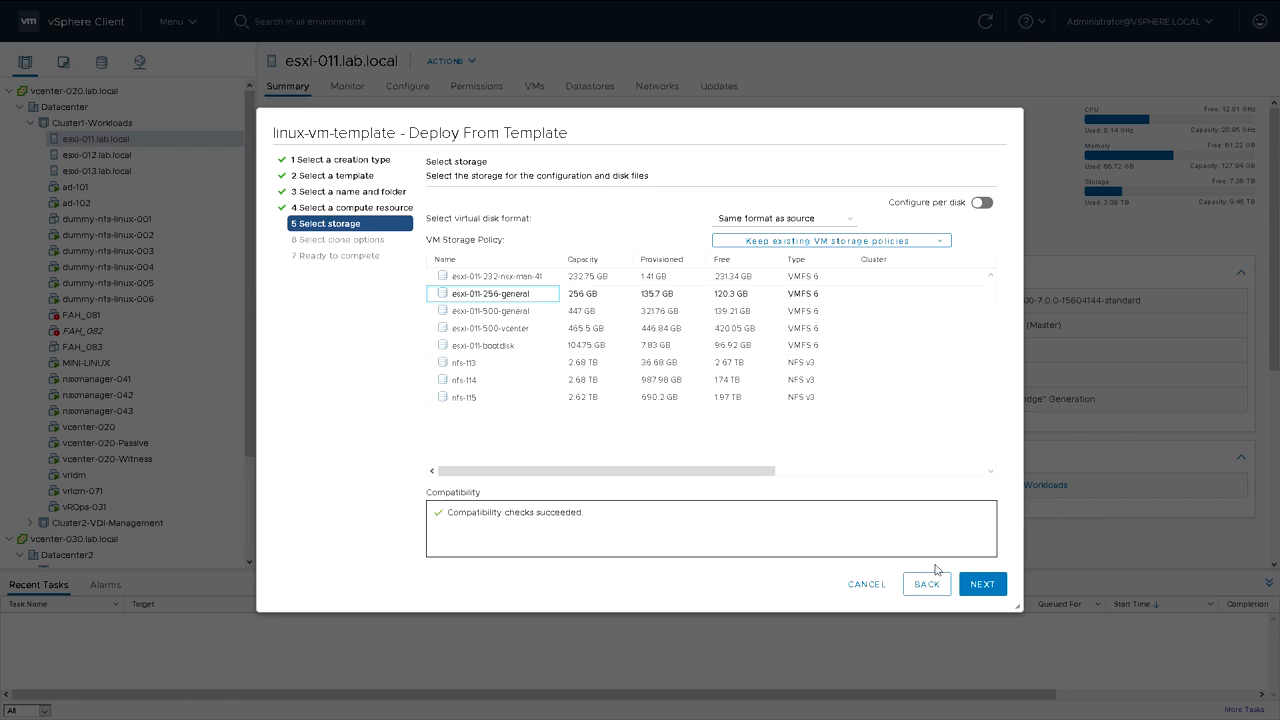
{"action": "left_click", "coordinate": [979, 590]}
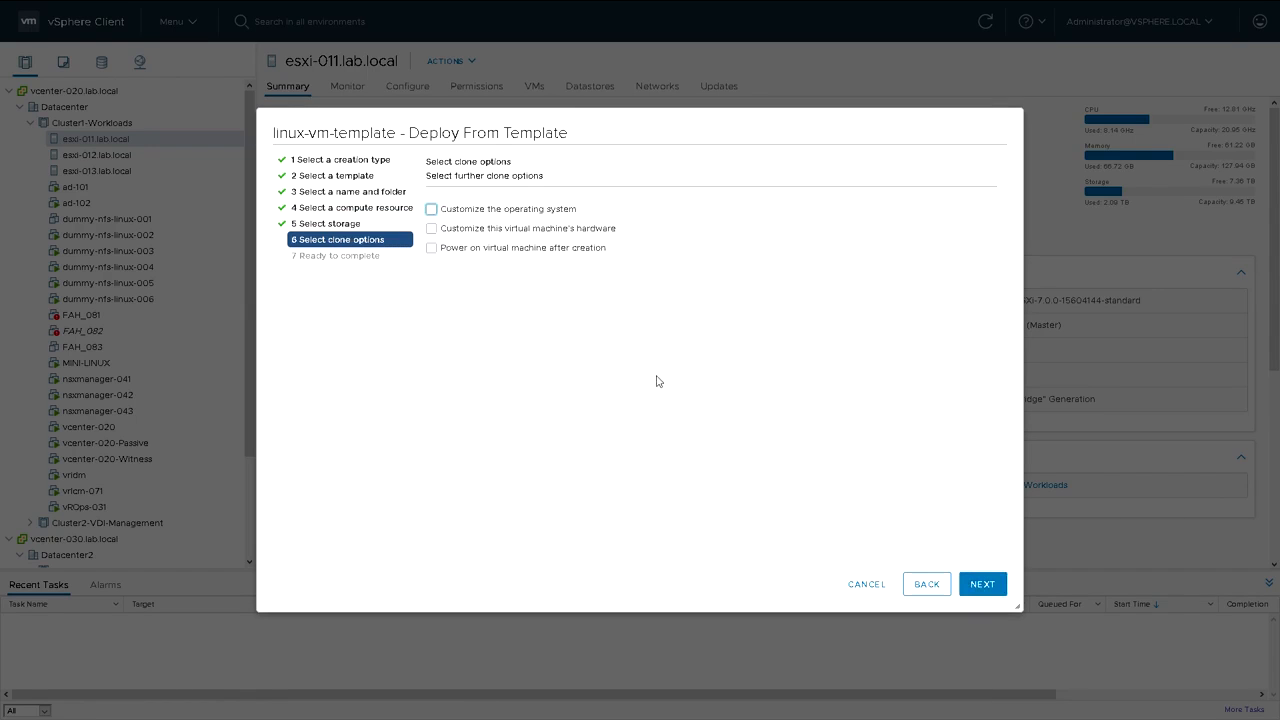
Step: Enable the clone options to customize the operating system and power on the virtual machine after creation
{"action": "left_click", "coordinate": [431, 210]}
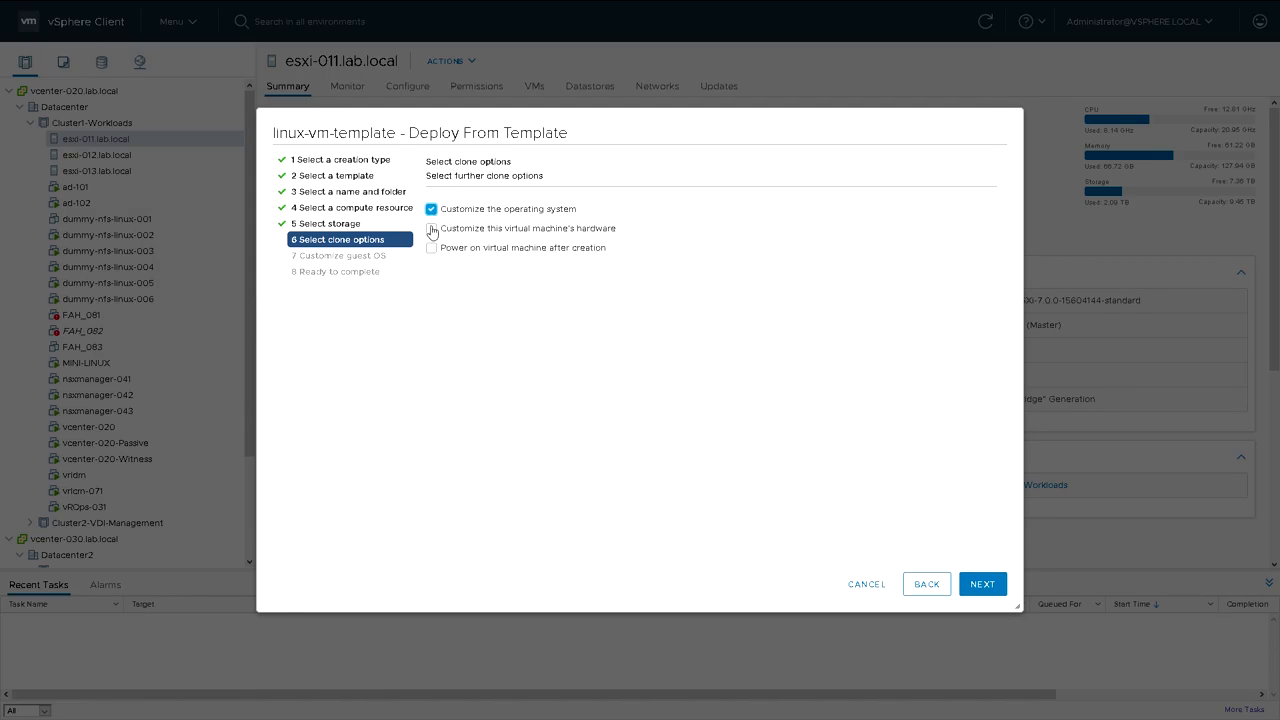
{"action": "left_click", "coordinate": [432, 249]}
{"action": "left_click", "coordinate": [998, 584]}
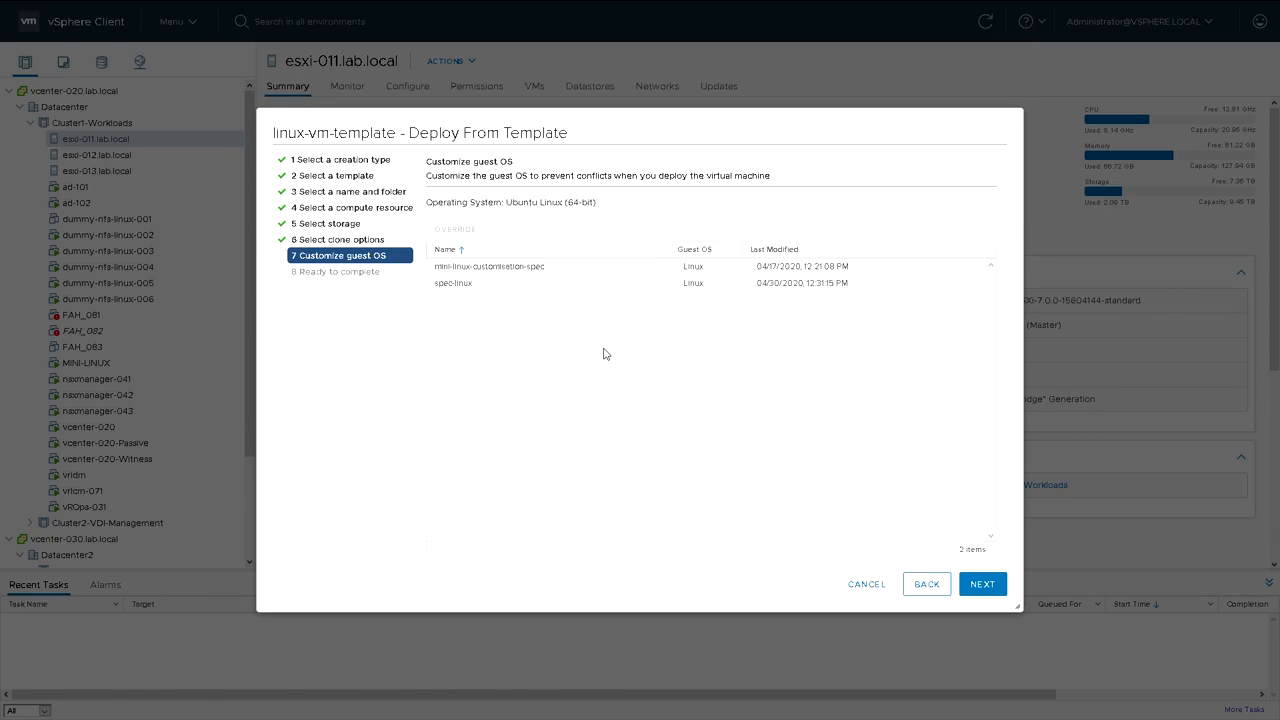
Step: Apply the spec-linux guest customization with computer name linux-vm-from-template and finish the deployment
{"action": "left_click", "coordinate": [455, 287]}
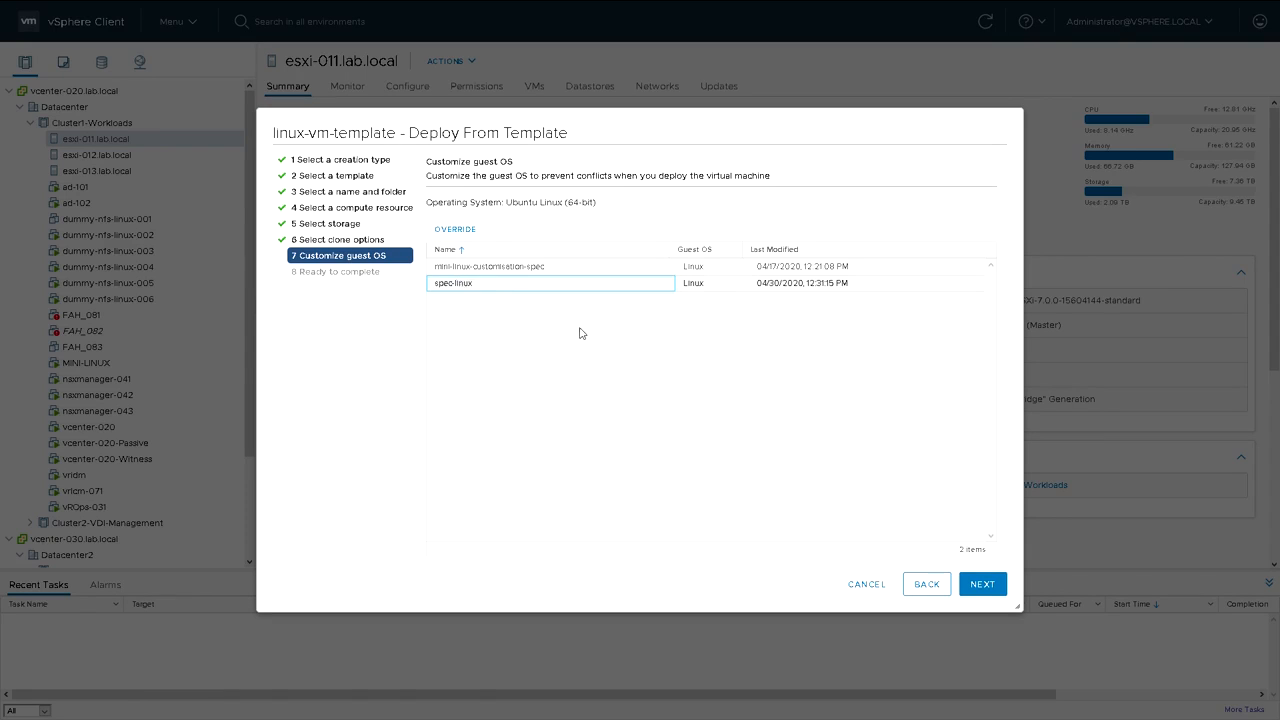
{"action": "left_click", "coordinate": [983, 586]}
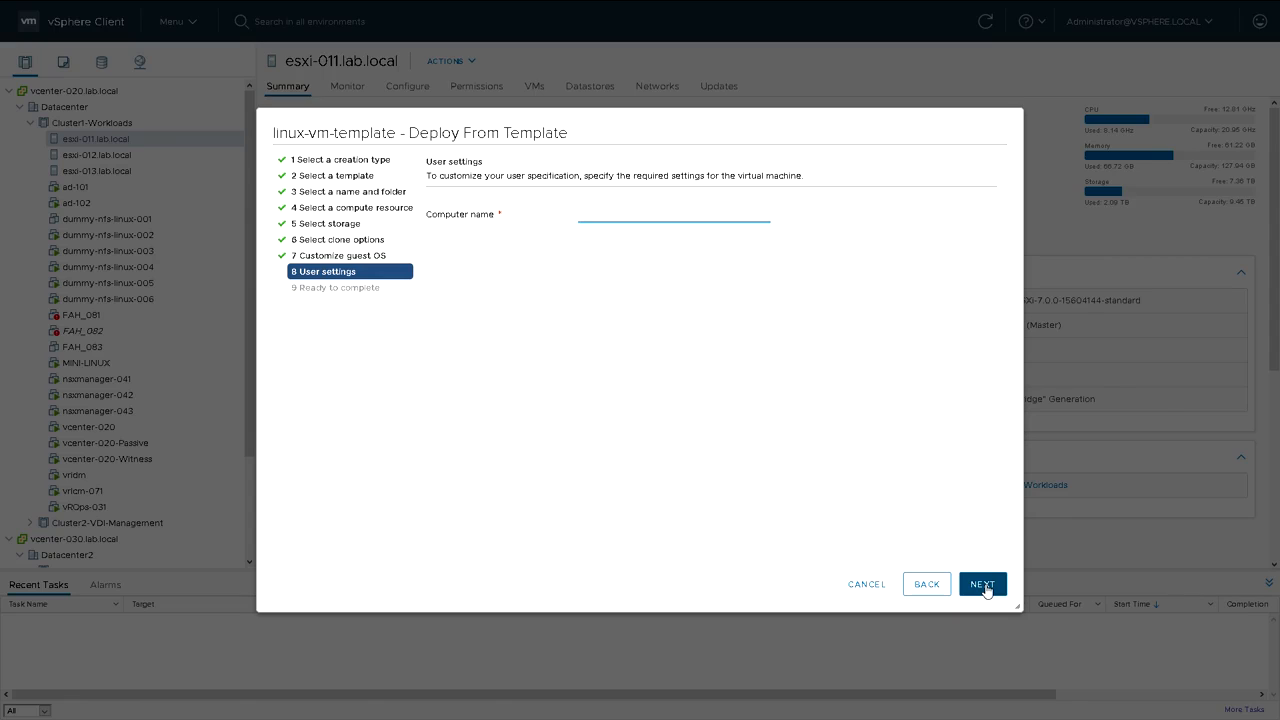
{"action": "type", "text": "linux-vm-from-template"}
{"action": "left_click", "coordinate": [982, 585]}
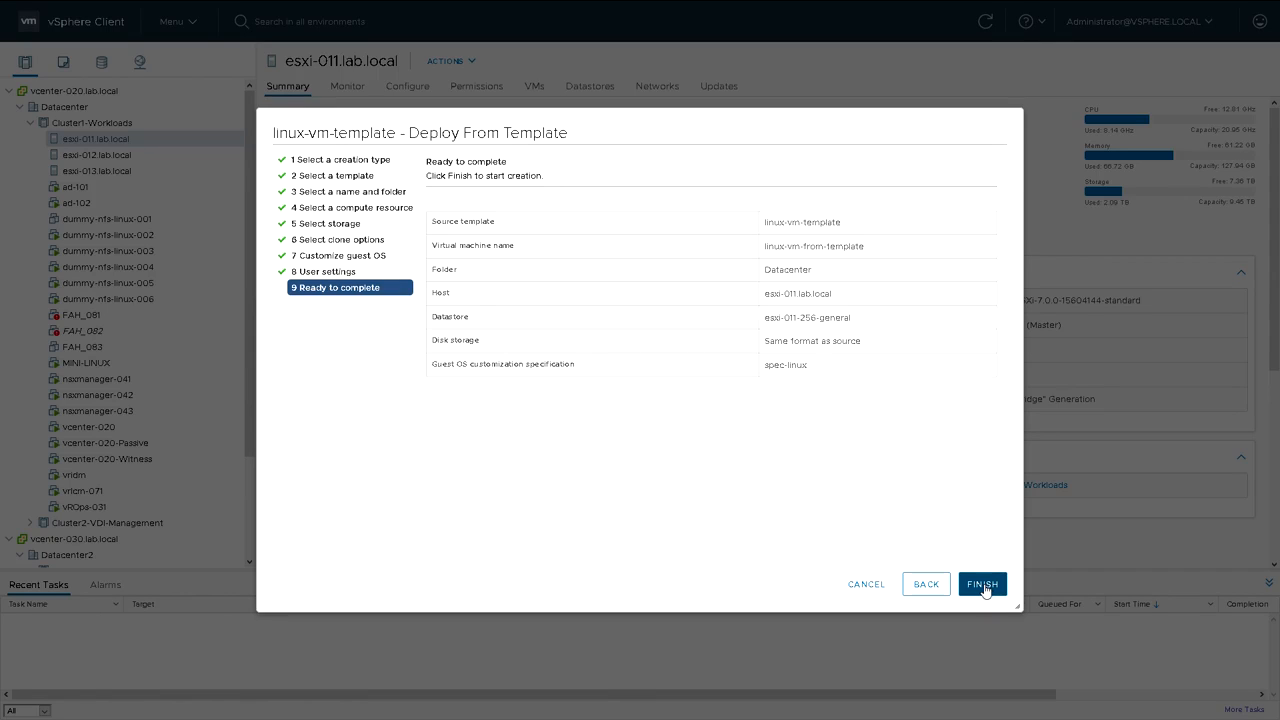
{"action": "left_click", "coordinate": [983, 587]}
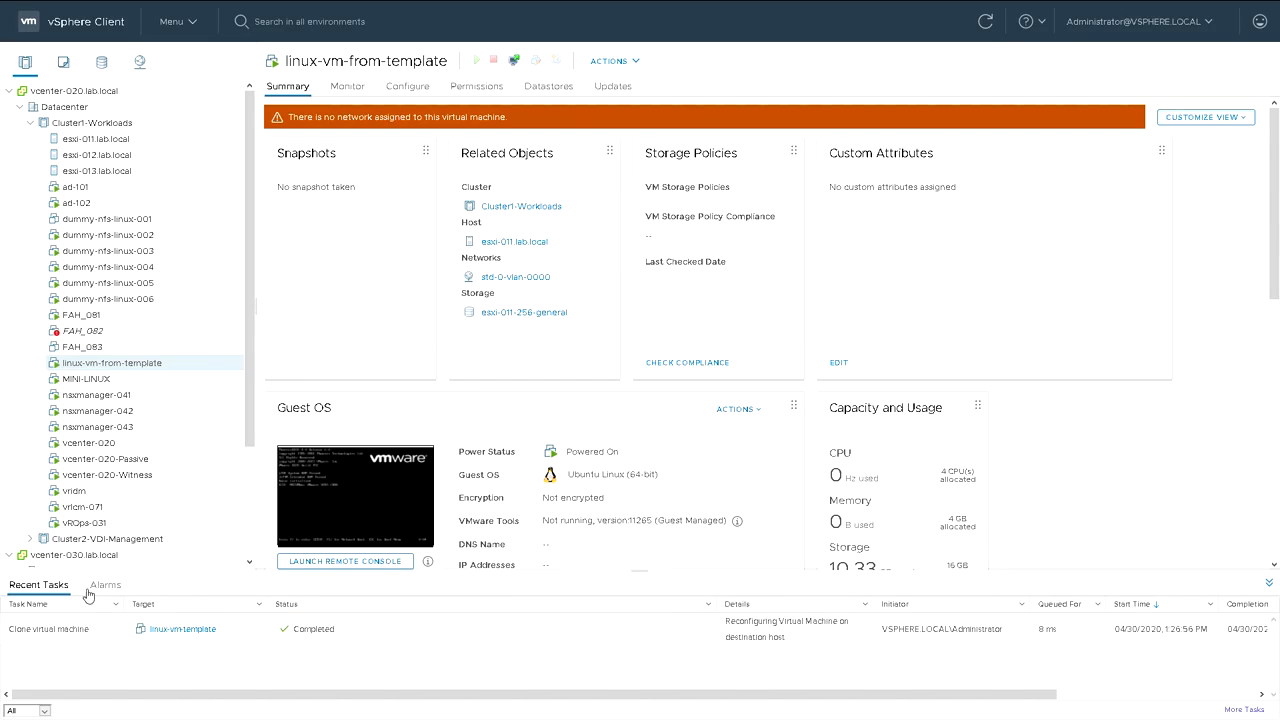
Step: Open the remote console of linux-vm-from-template and log in to Ubuntu with the account's user name and password
{"action": "left_click", "coordinate": [377, 565]}
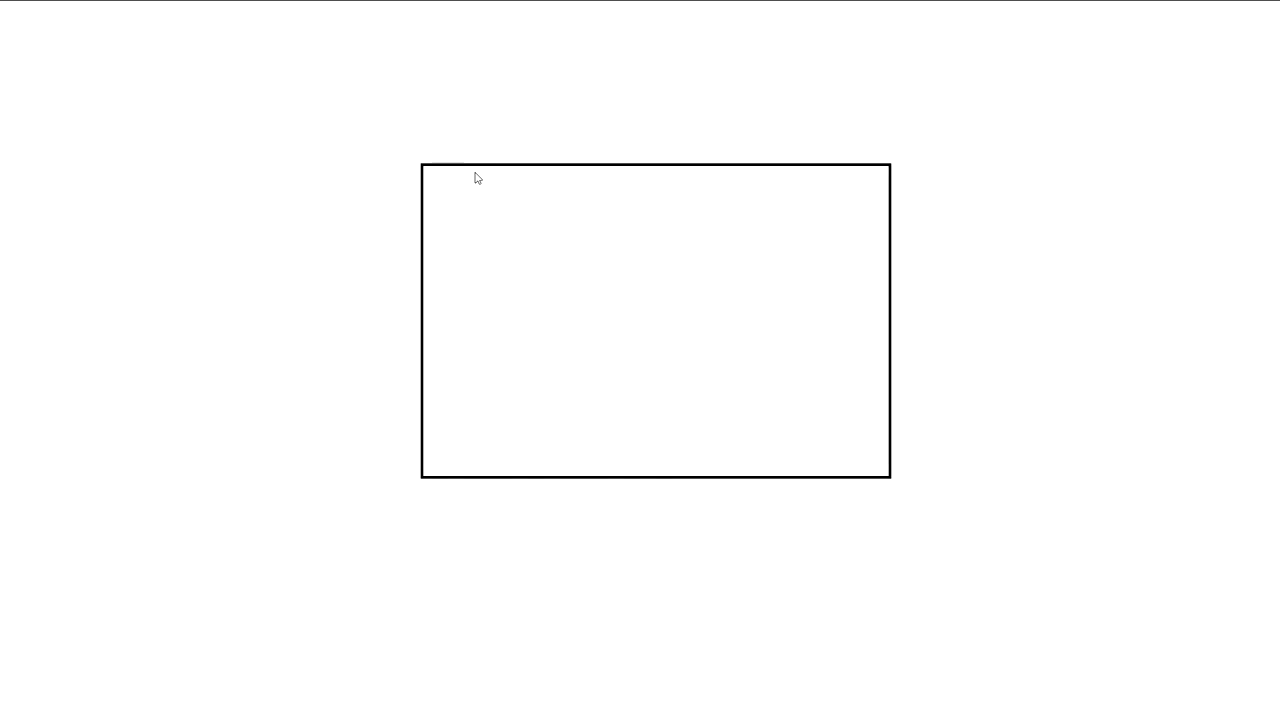
{"action": "left_click", "coordinate": [638, 174]}
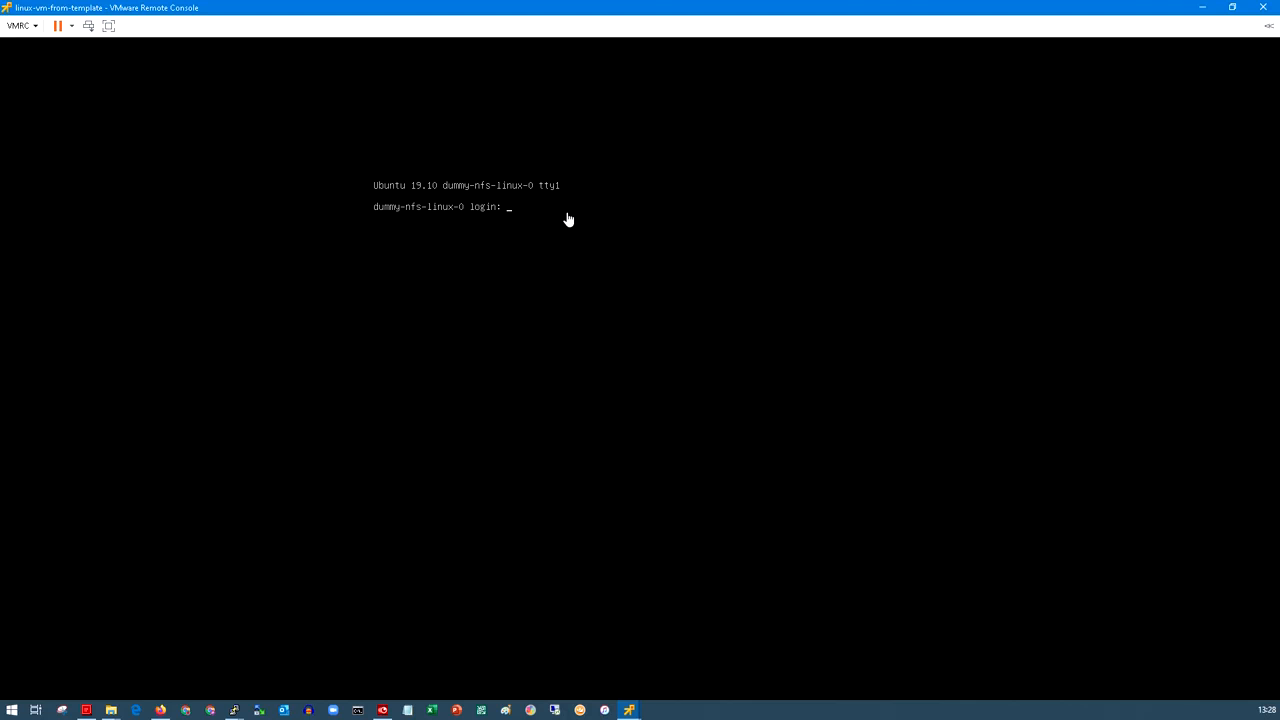
{"action": "left_click", "coordinate": [579, 225]}
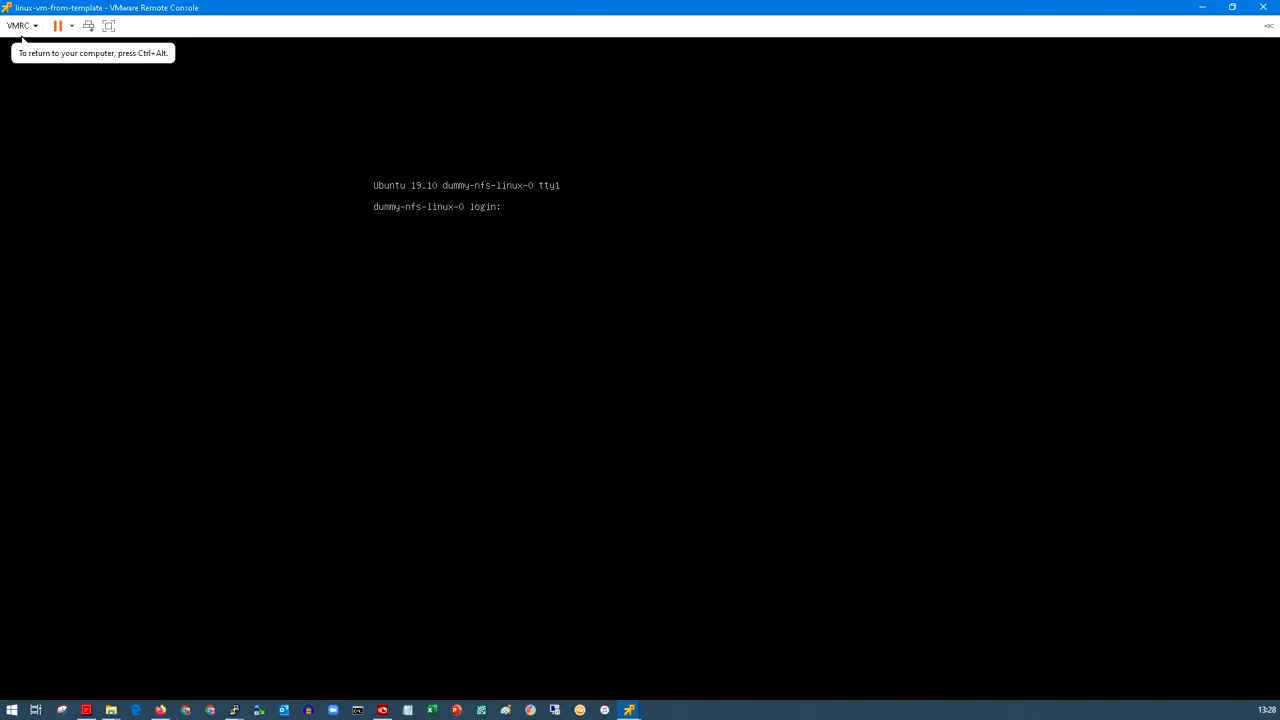
{"action": "type", "text": "jason"}
{"action": "key", "text": "Return"}
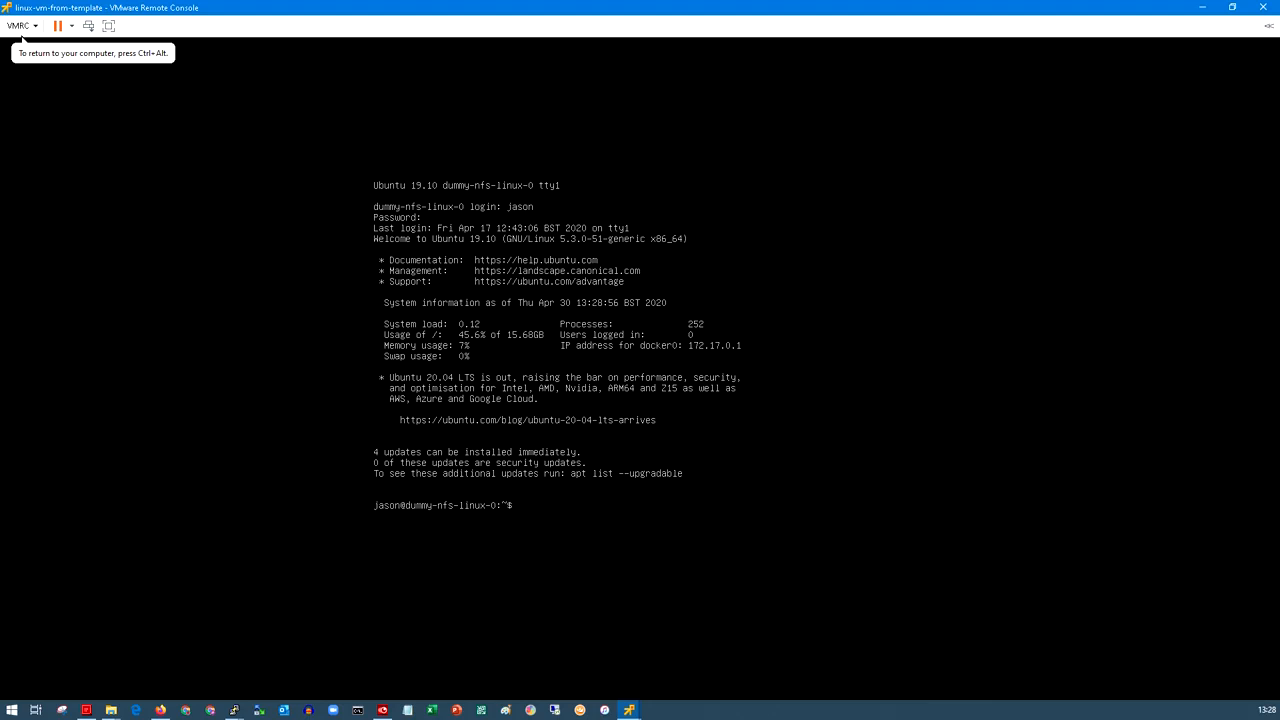
Step: Check the virtual machine's host name with hostname and try to list its network interfaces with ifconfig
{"action": "type", "text": "hostname"}
{"action": "key", "text": "Return"}
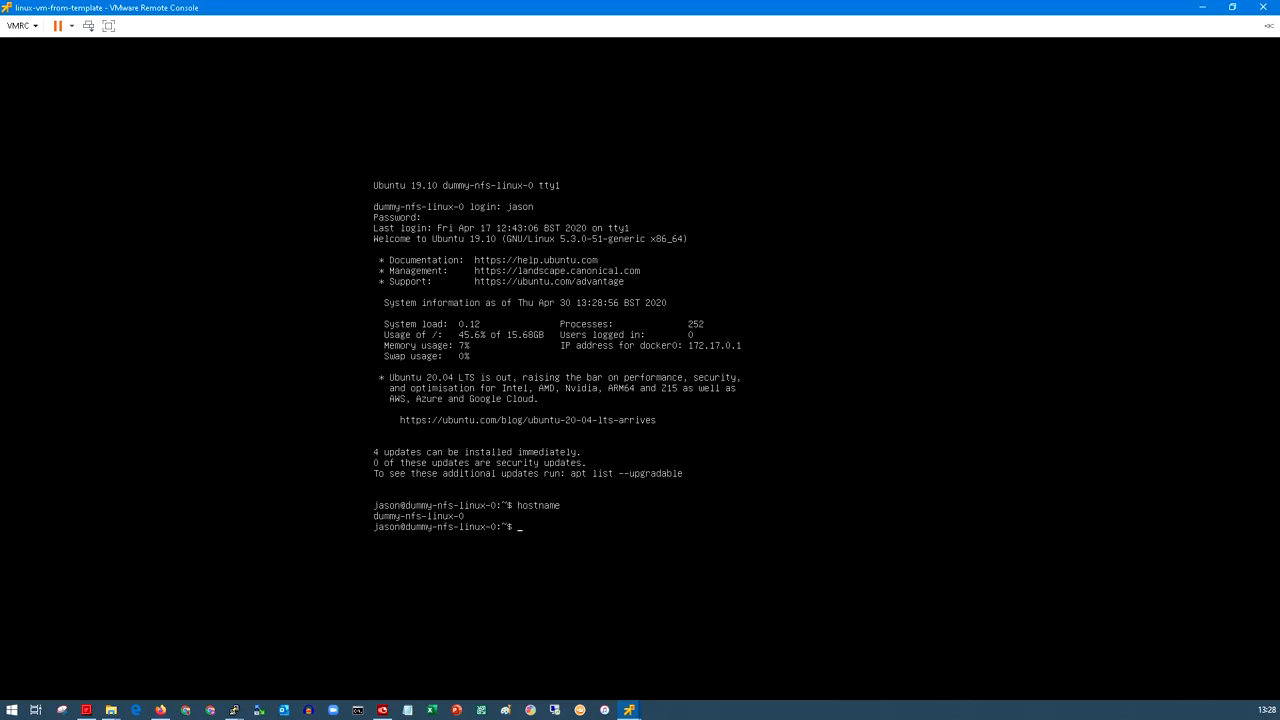
{"action": "type", "text": "ifconfig"}
{"action": "key", "text": "Return"}
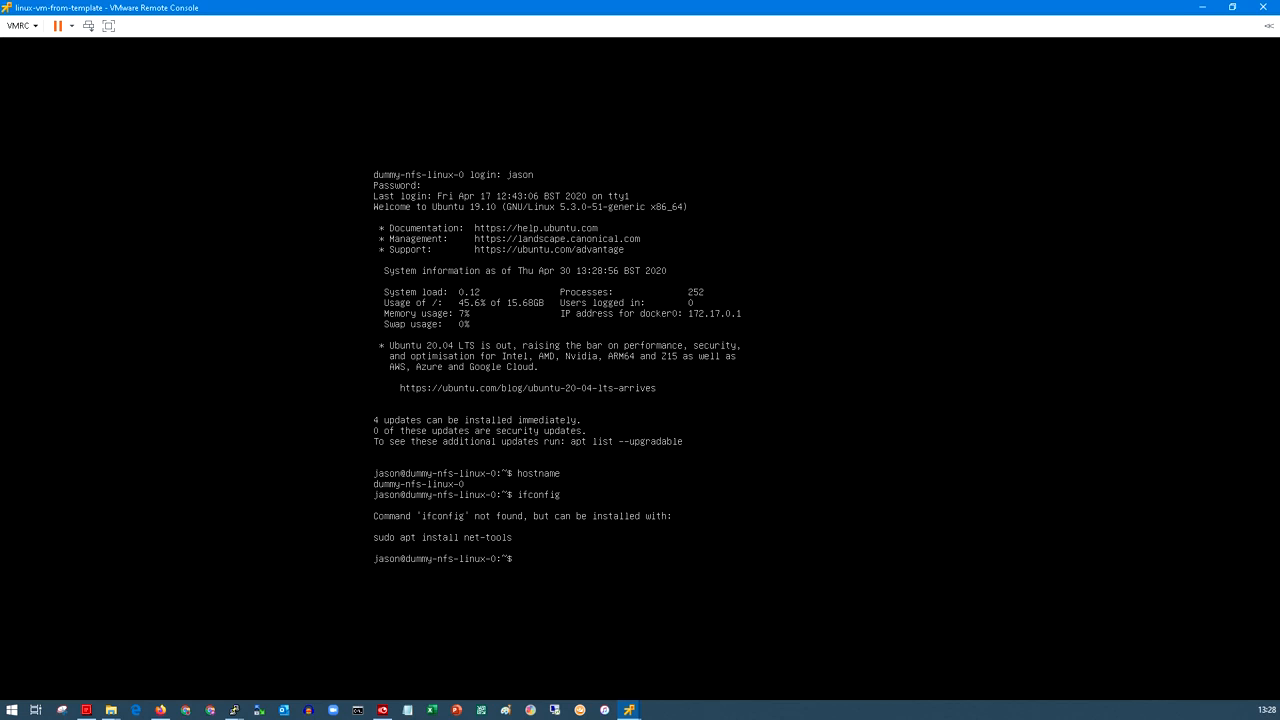
Step: Try to install the net-tools package with sudo apt-get install net-tools, entering the account's sudo password
{"action": "type", "text": "sudo apt-get install net-to"}
{"action": "key", "text": "Return"}
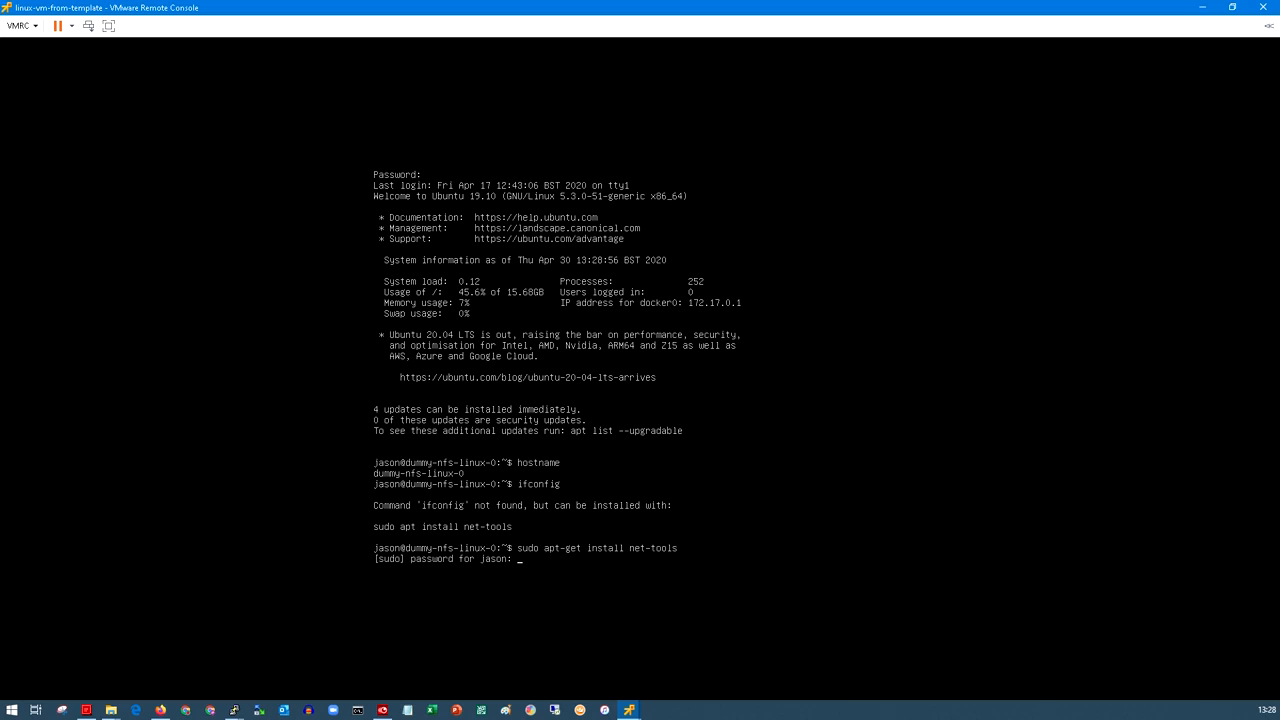
{"action": "key", "text": "Return"}
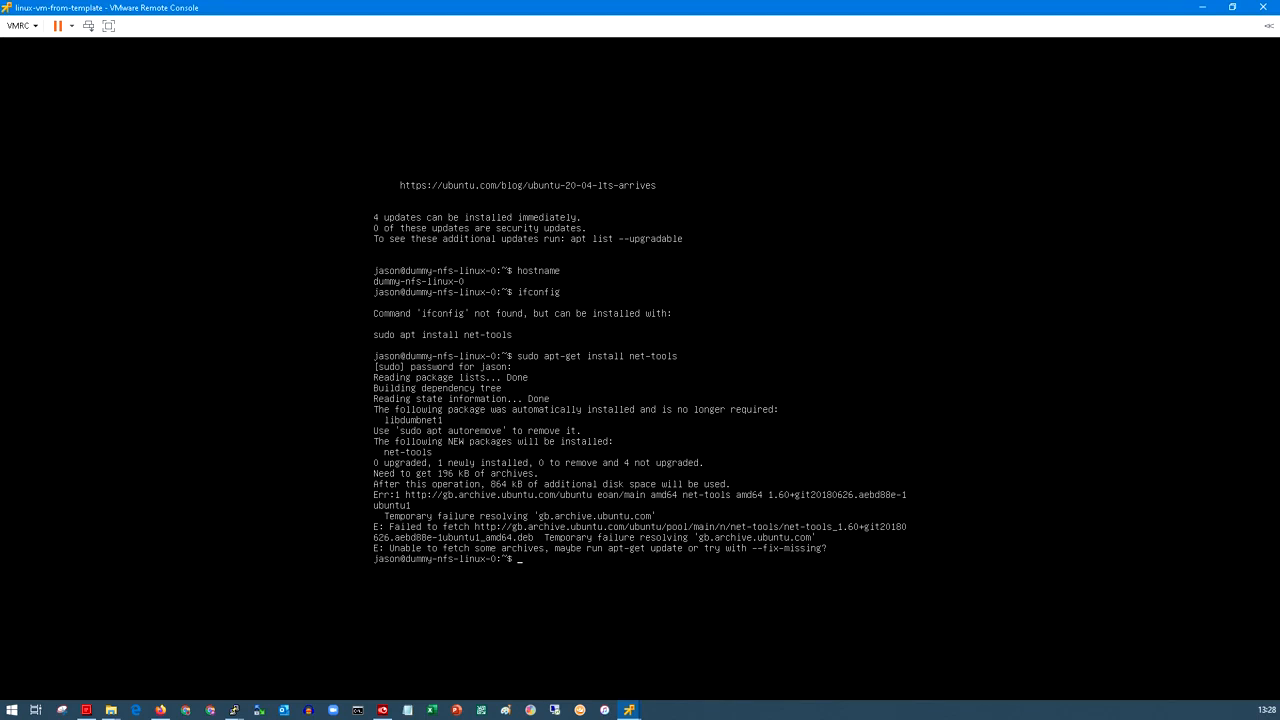
Step: In the virtual machine settings, set Network adapter 1 to Connected and Connect at power on, and apply the change
{"action": "left_click", "coordinate": [36, 27]}
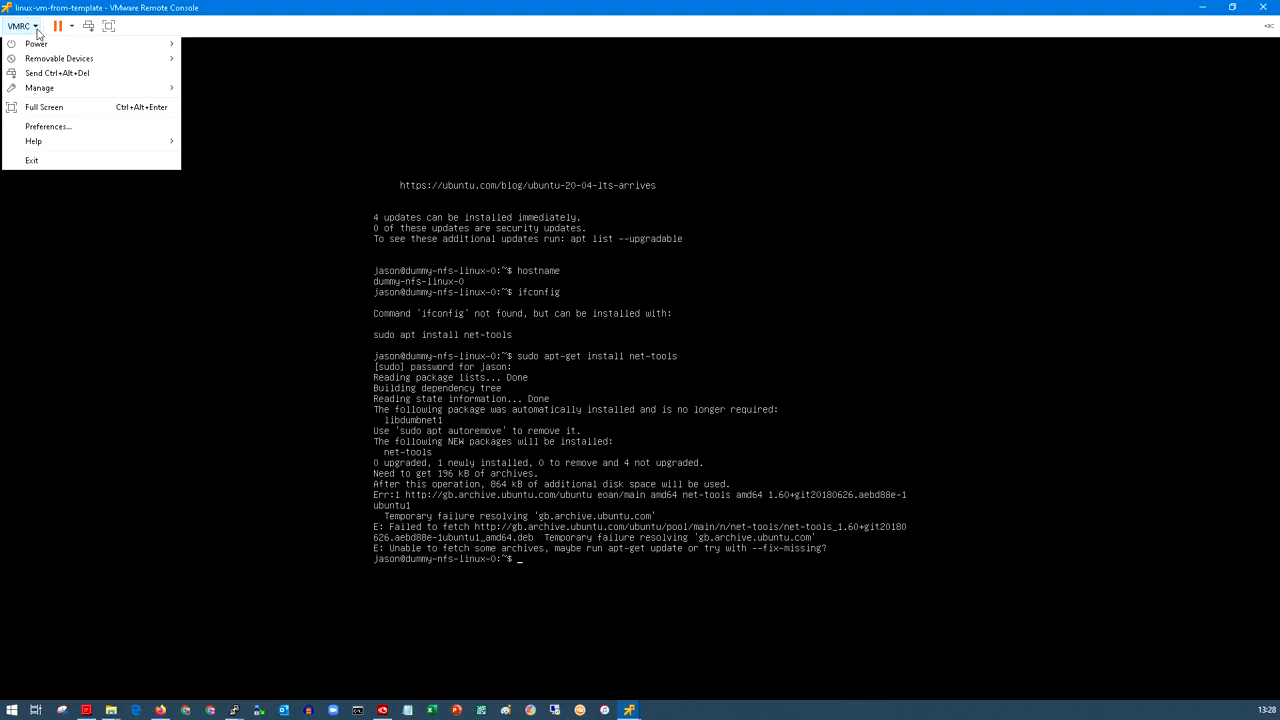
{"action": "mouse_move", "coordinate": [79, 95]}
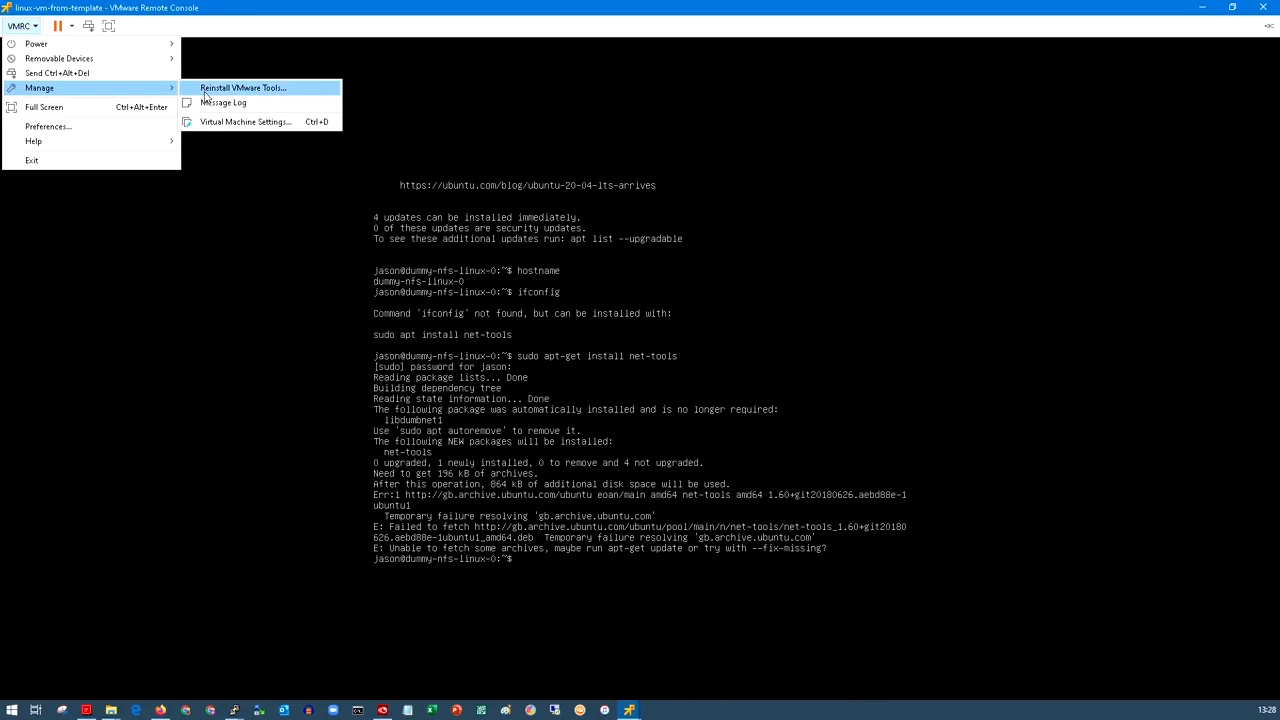
{"action": "left_click", "coordinate": [271, 121]}
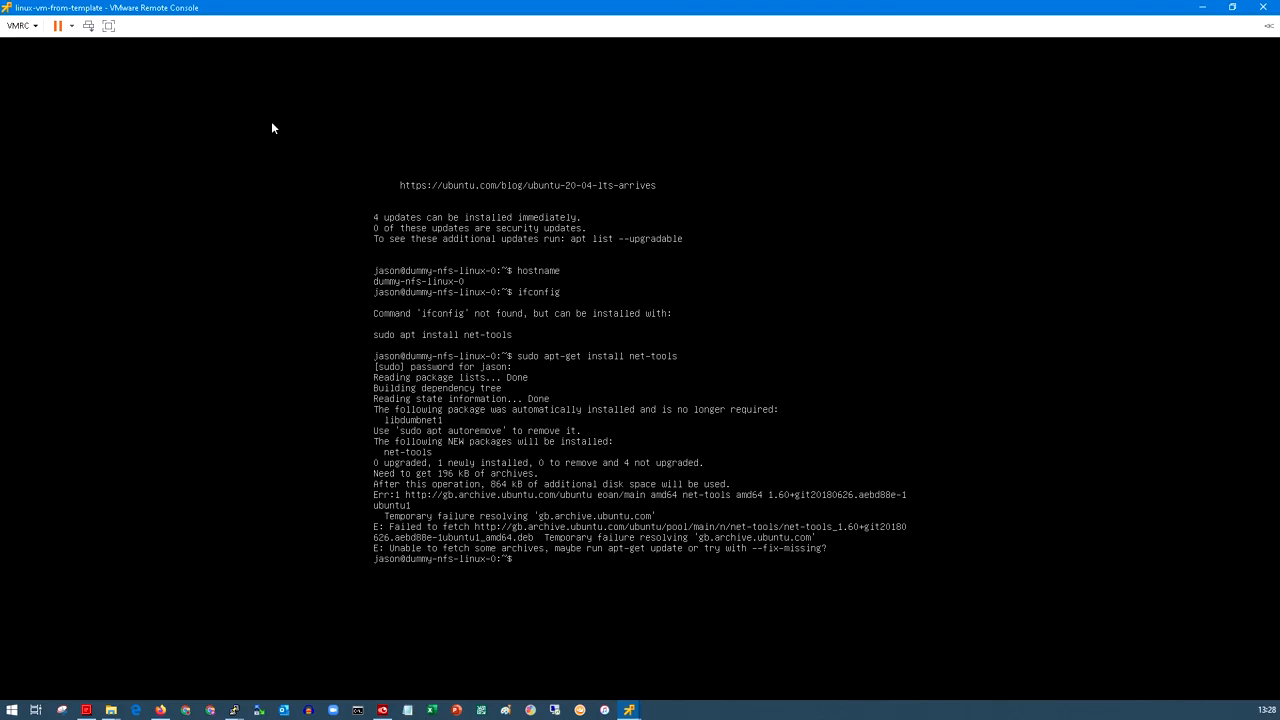
{"action": "left_click", "coordinate": [459, 247]}
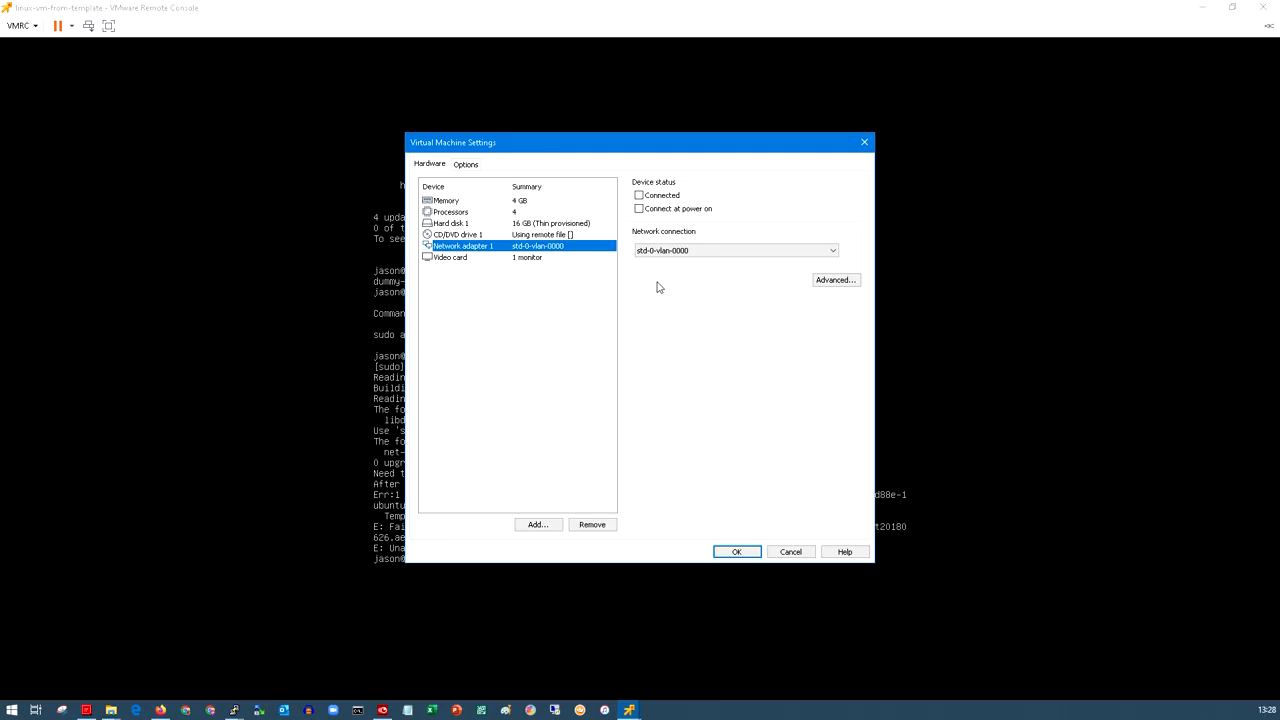
{"action": "left_click", "coordinate": [639, 196]}
{"action": "left_click", "coordinate": [640, 210]}
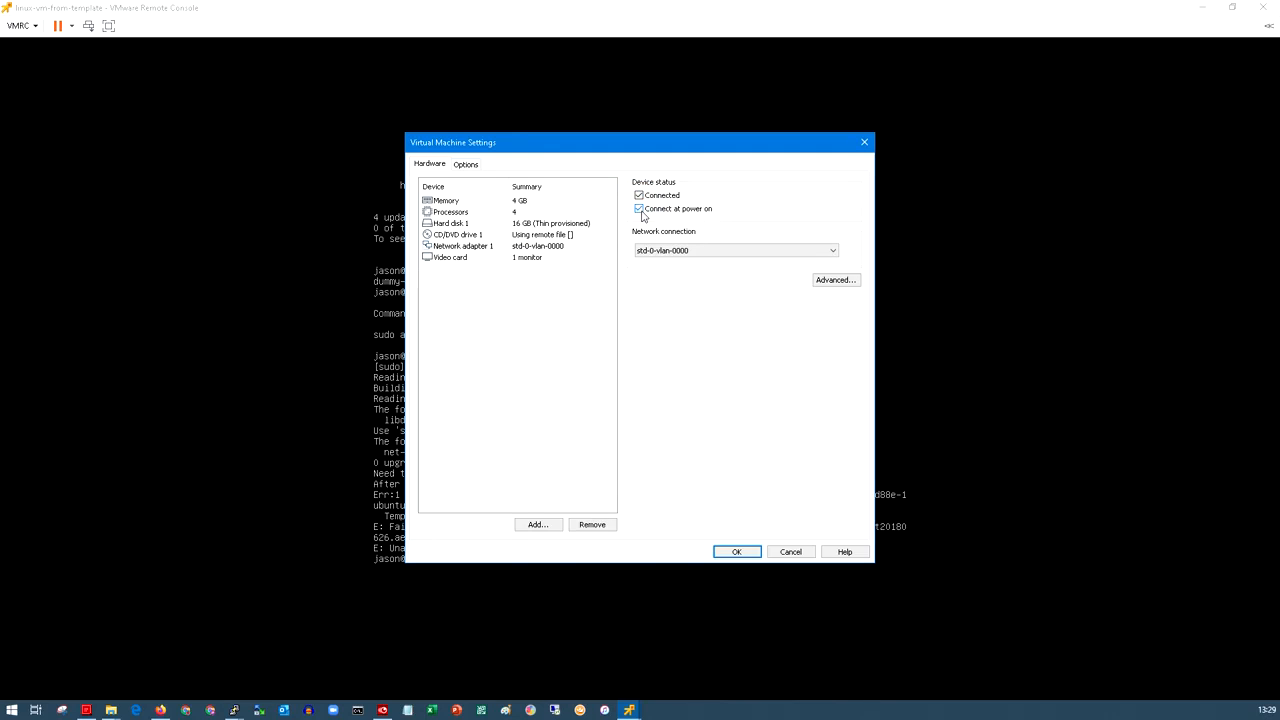
{"action": "left_click", "coordinate": [745, 552]}
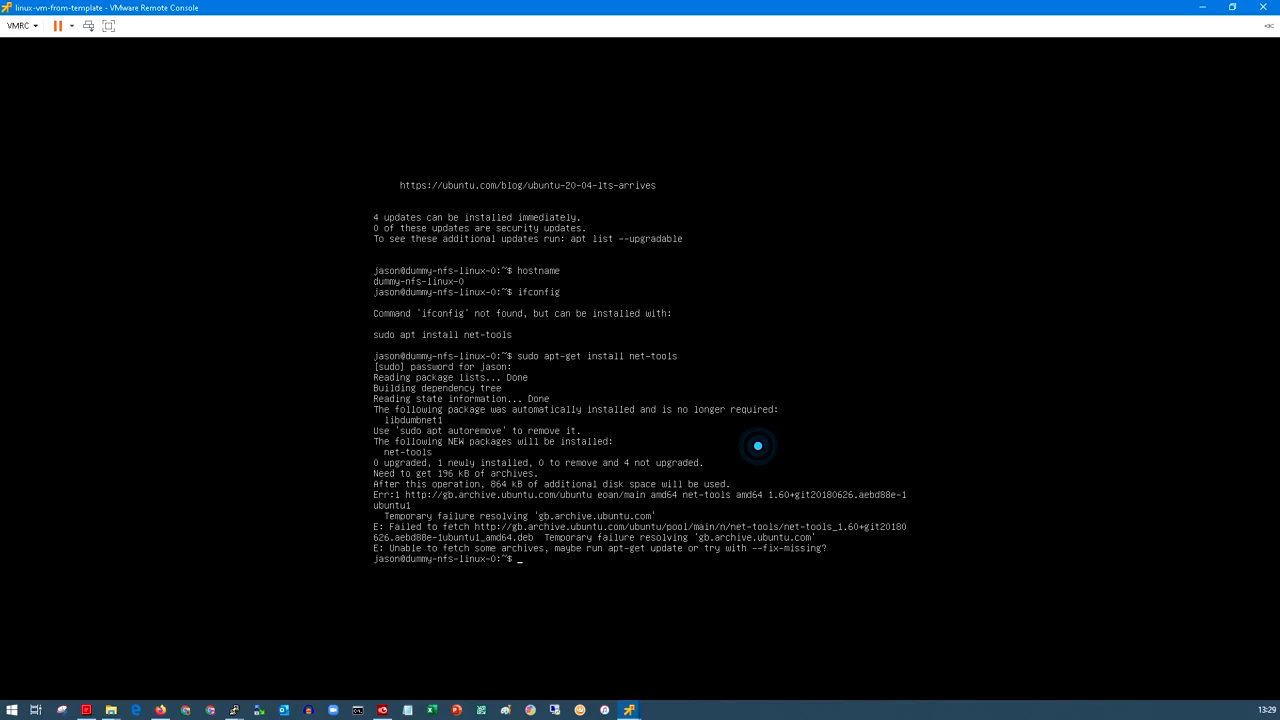
Step: Rerun sudo apt-get install net-tools and add several blank prompt lines below its output
{"action": "key", "text": "Up"}
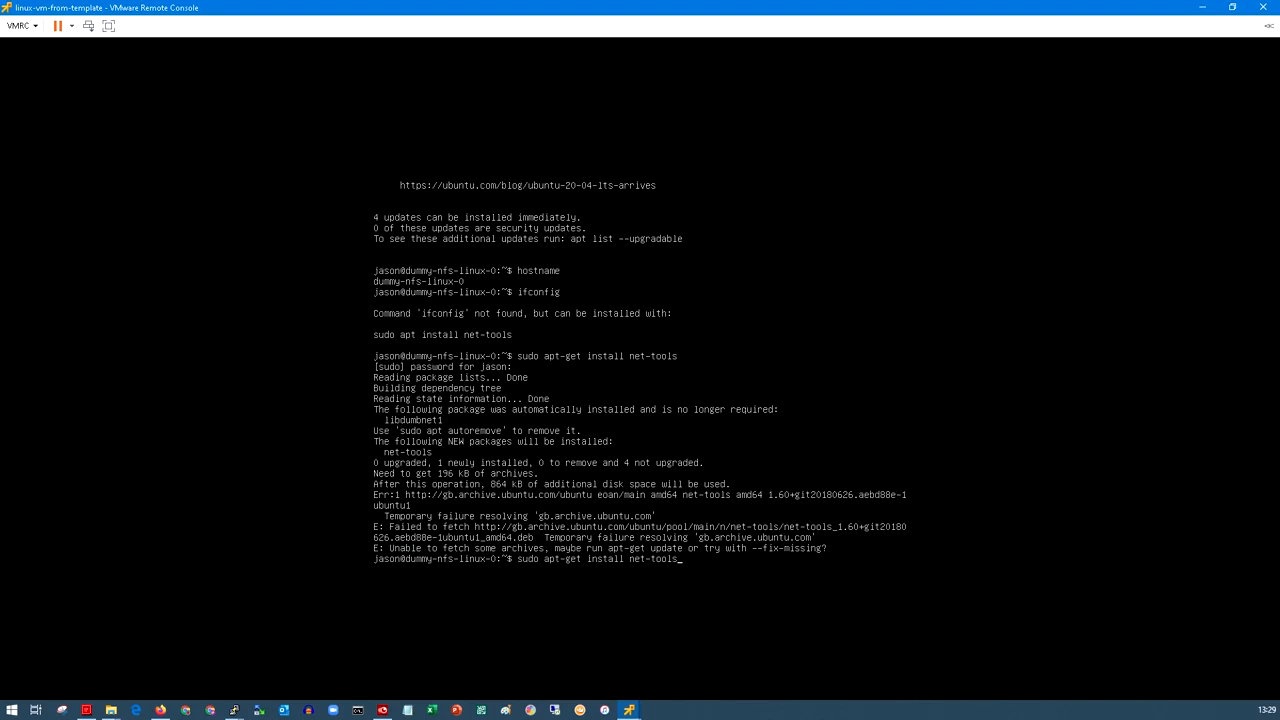
{"action": "key", "text": "Return"}
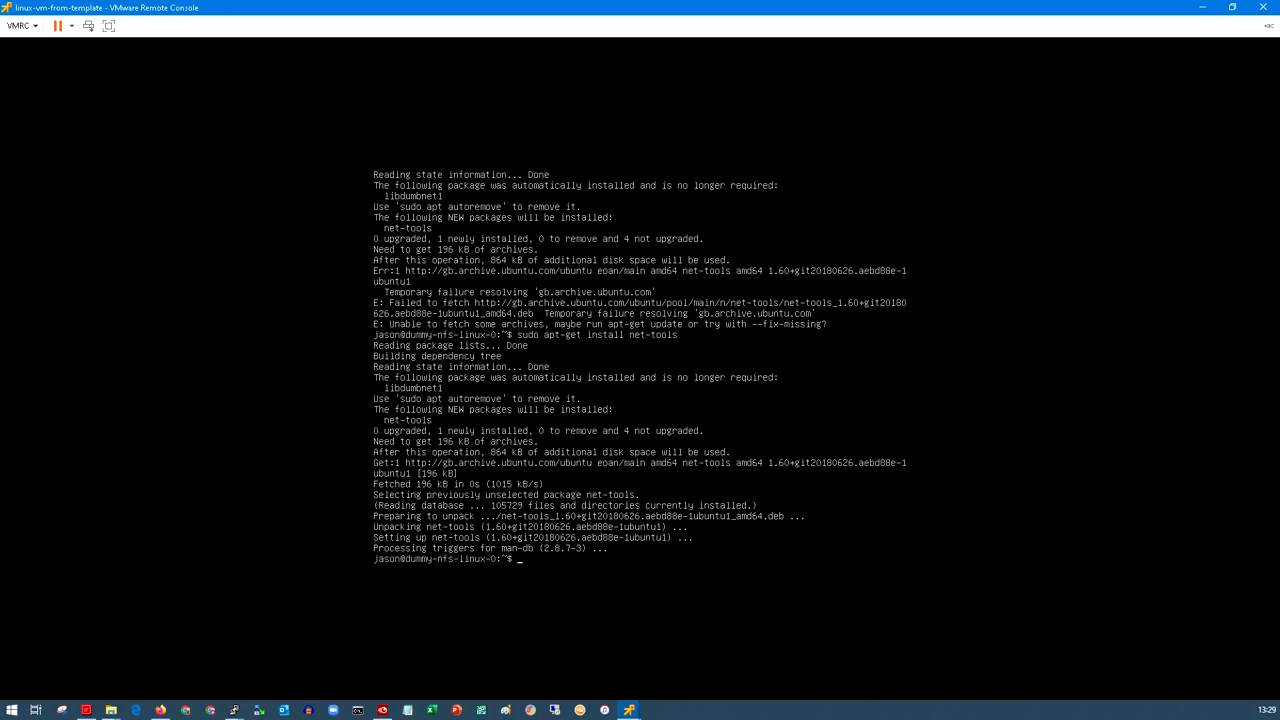
{"action": "key", "text": "Return"}
{"action": "key", "text": "Return"}
{"action": "key", "text": "Return"}
{"action": "key", "text": "Return"}
{"action": "key", "text": "Return"}
{"action": "key", "text": "Return"}
Step: List the network interfaces with ifconfig, and filter the listing to the address lines with ifconfig | grep inet
{"action": "key", "text": "Up"}
{"action": "key", "text": "Up"}
{"action": "key", "text": "Return"}
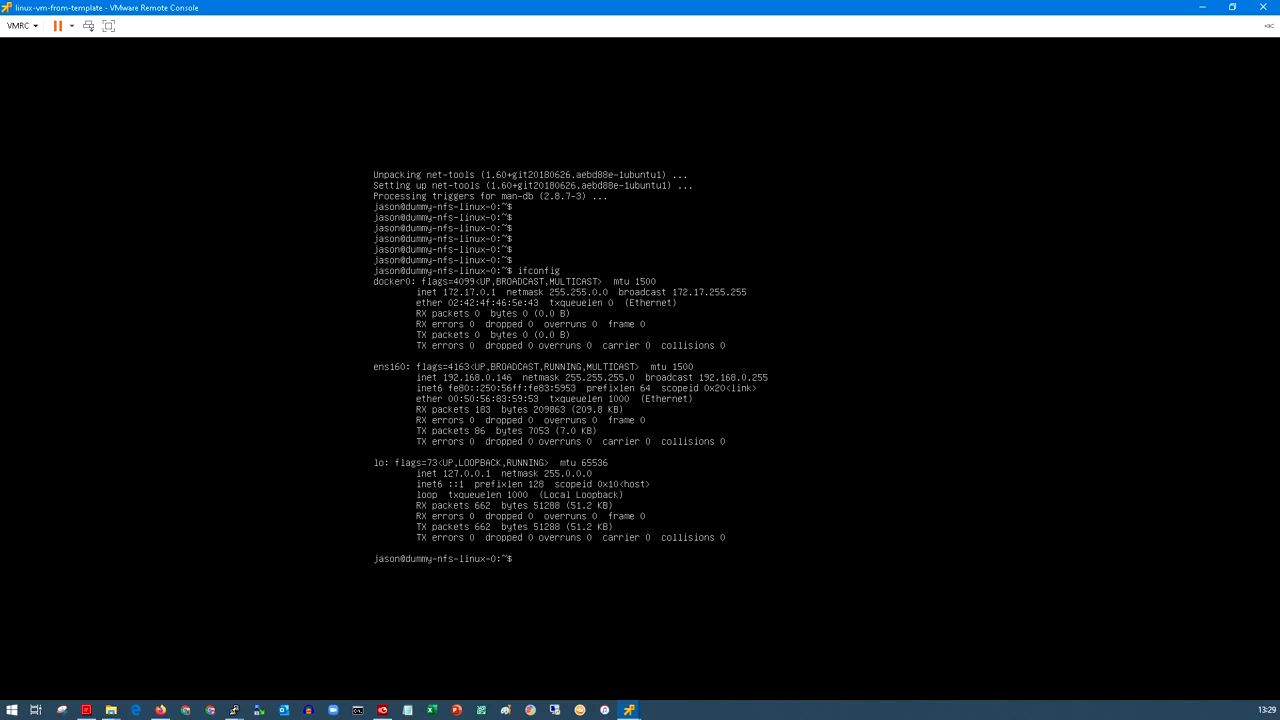
{"action": "key", "text": "Up"}
{"action": "type", "text": "| grep inet"}
{"action": "key", "text": "Return"}
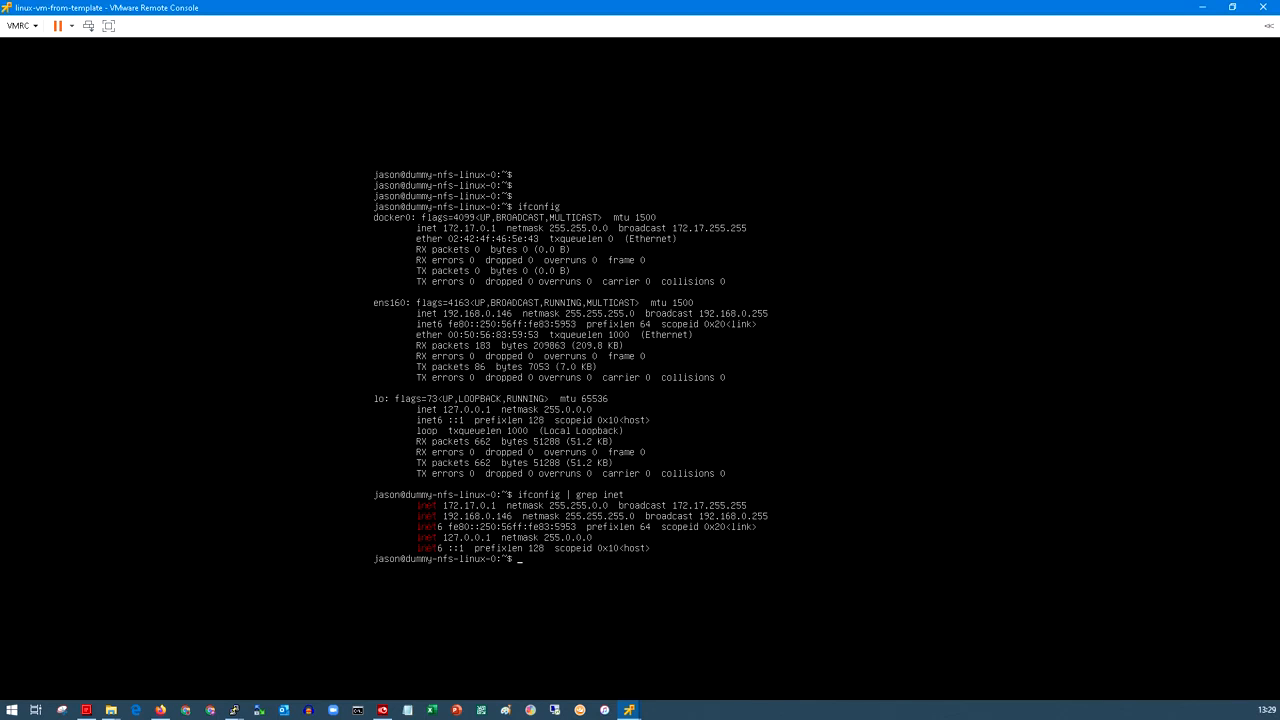